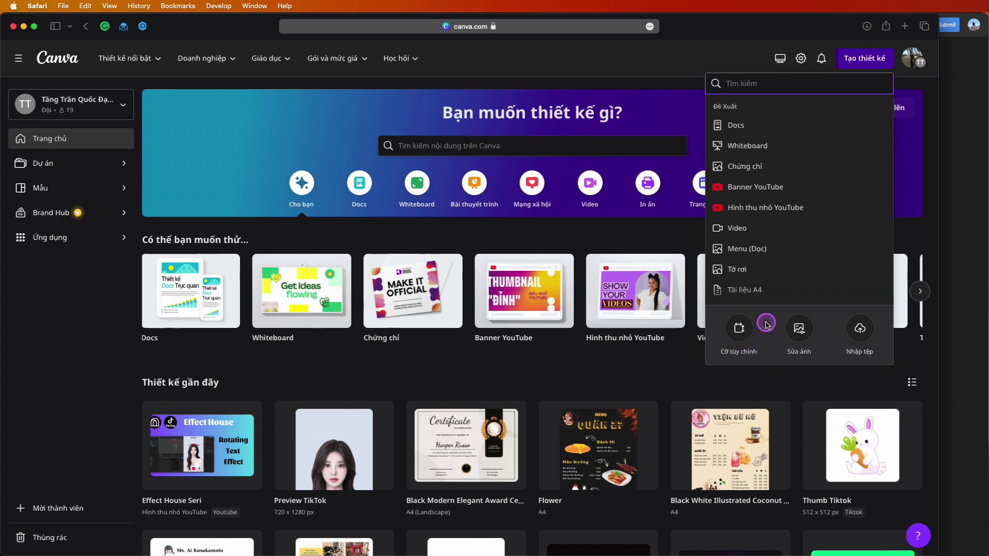
# Step: Create a new custom-size design measuring 1440 × 100 px
pyautogui.click(739, 340)
pyautogui.write('1440')
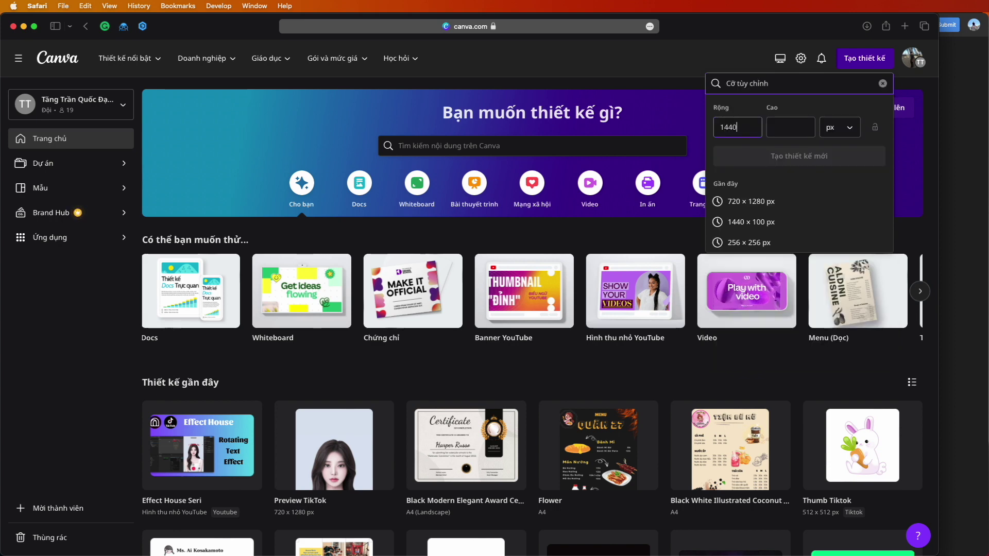
pyautogui.press('Tab')
pyautogui.write('100')
pyautogui.press('Return')
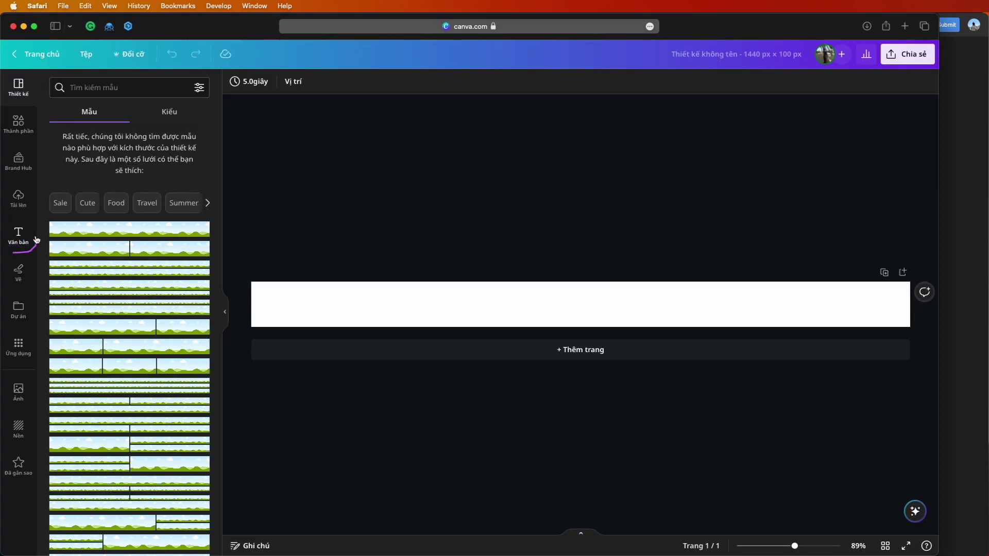
# Step: Add the POOL PARTY text style to the page, change its wording to I LOVE YOU and enlarge it to size 60.4
pyautogui.click(18, 236)
pyautogui.click(93, 366)
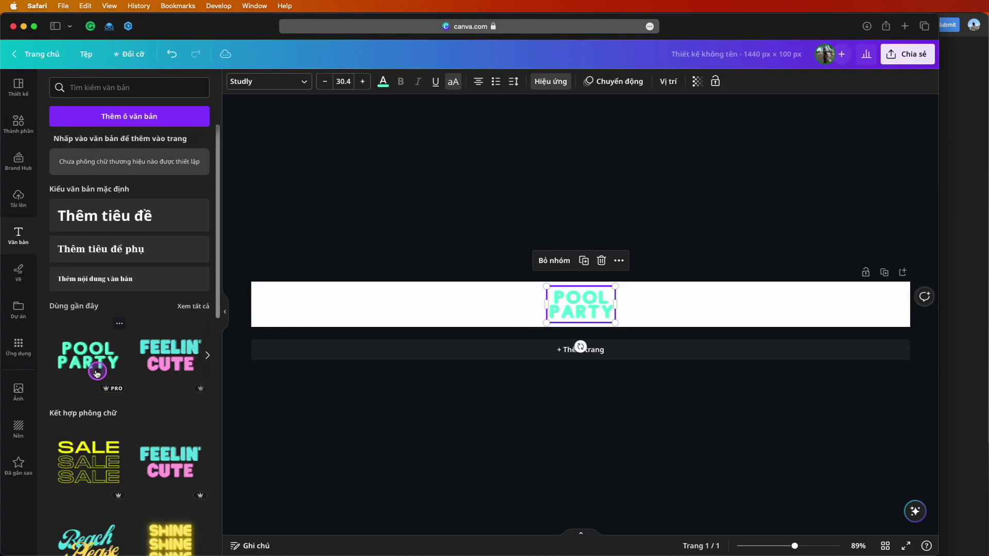
pyautogui.doubleClick(600, 302)
pyautogui.write('I LOVE')
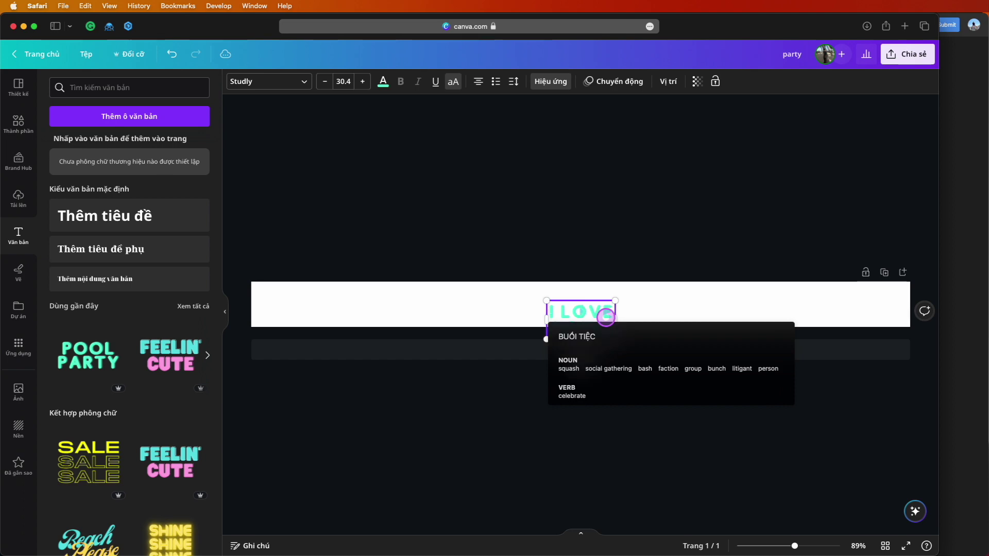
pyautogui.write(' YOU')
pyautogui.press('Escape')
pyautogui.moveTo(360, 84); pyautogui.dragTo(360, 84)
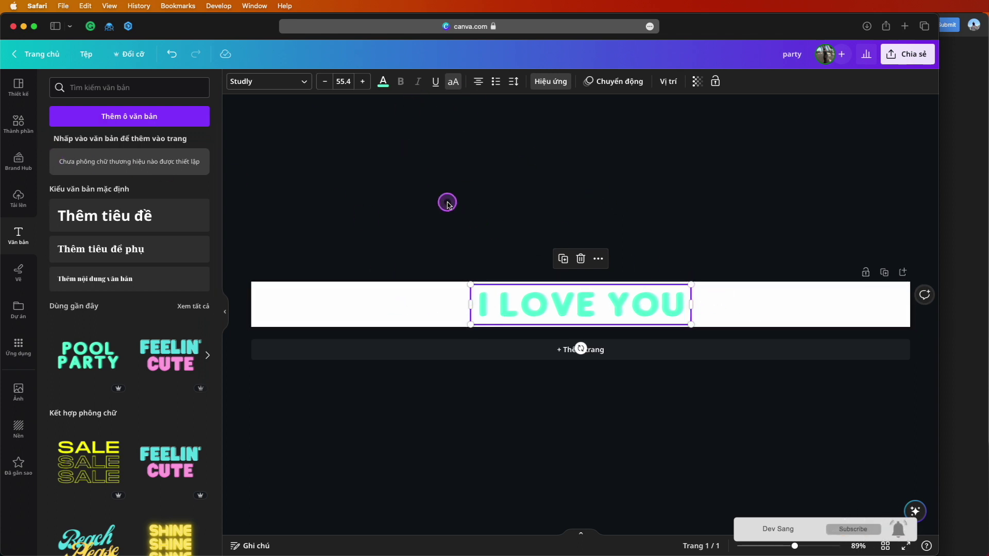
pyautogui.moveTo(363, 82); pyautogui.dragTo(363, 82)
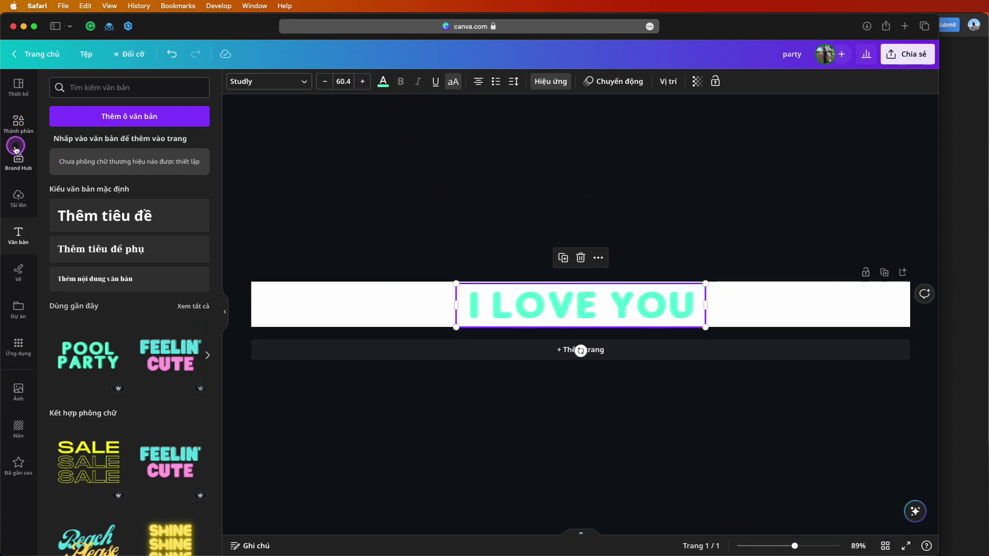
# Step: Search the graphic elements for "tim" and place a string of pink hearts and a heart-hugging cat on either side of the text
pyautogui.click(18, 126)
pyautogui.click(128, 87)
pyautogui.write('tim')
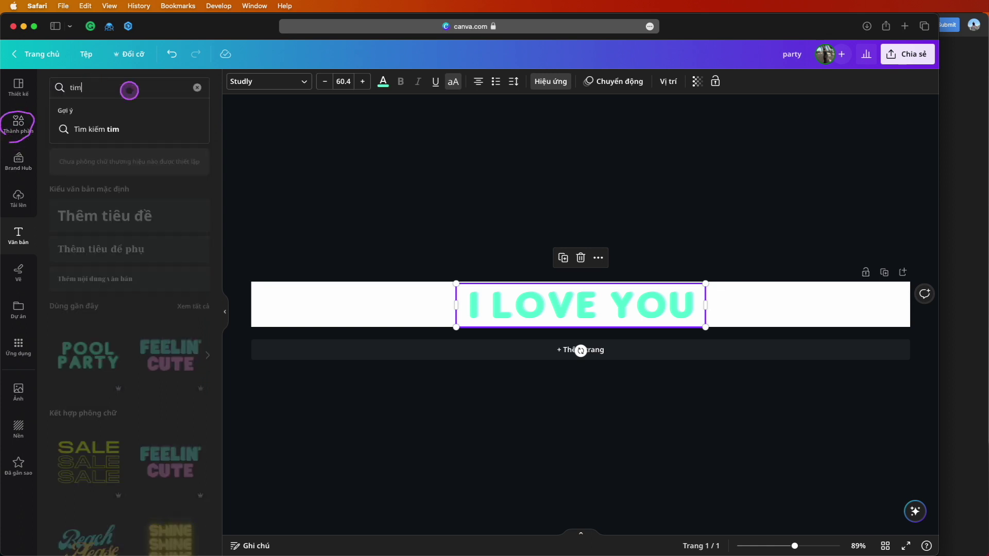
pyautogui.press('Return')
pyautogui.scroll(-10, 144, 268)
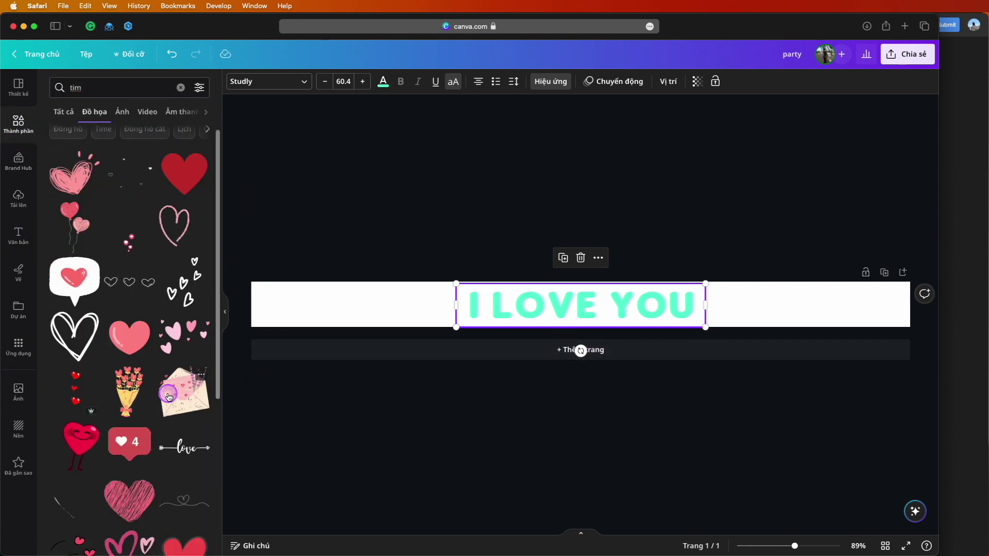
pyautogui.click(127, 356)
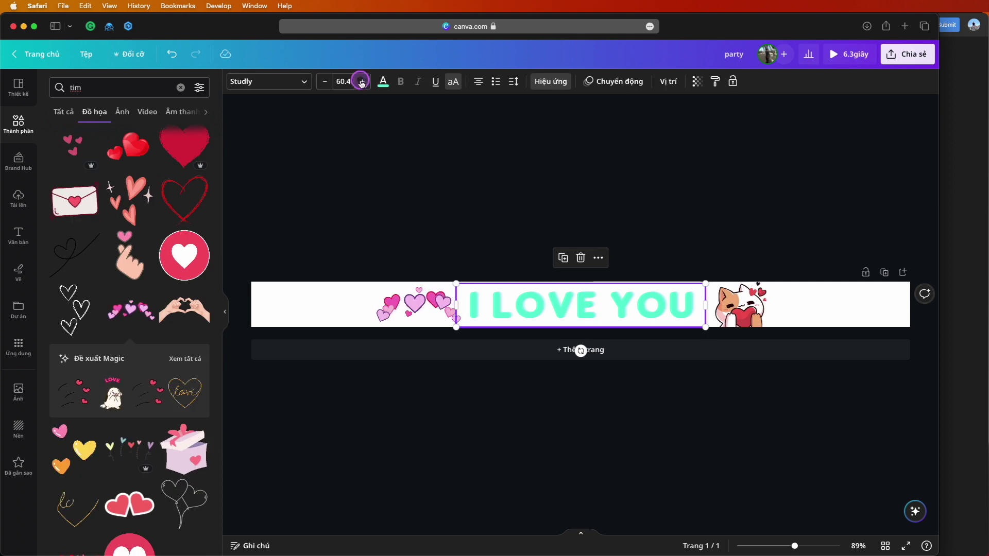
# Step: Recolor the I LOVE YOU text with the solid red from the default colors
pyautogui.click(383, 81)
pyautogui.click(60, 325)
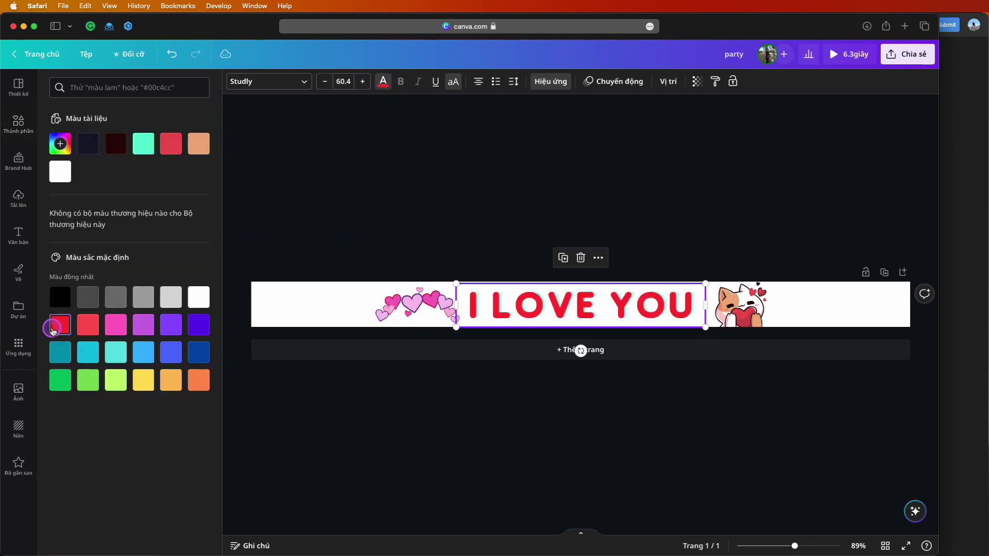
# Step: Download the banner as a PNG with a transparent background
pyautogui.click(906, 54)
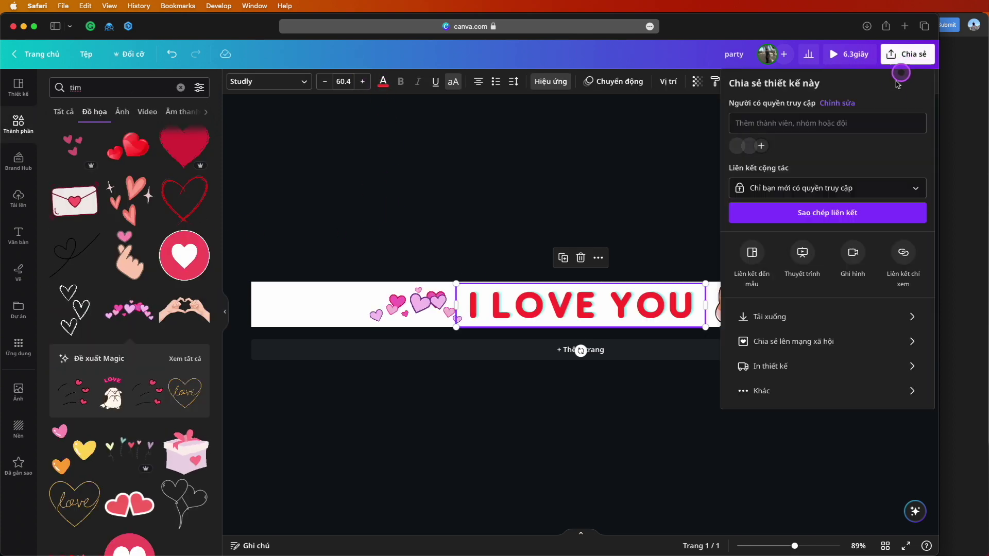
pyautogui.click(783, 320)
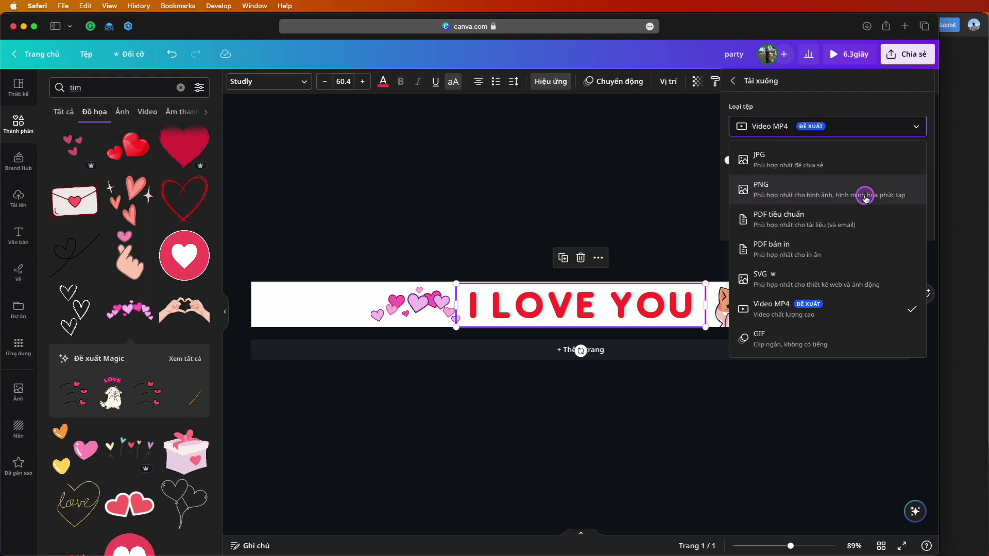
pyautogui.click(827, 199)
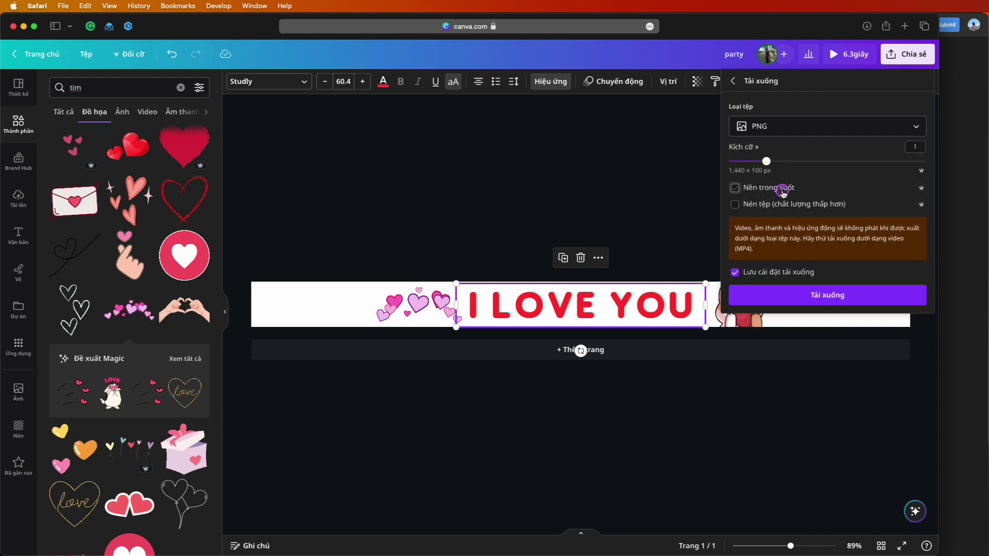
pyautogui.click(735, 187)
pyautogui.click(829, 295)
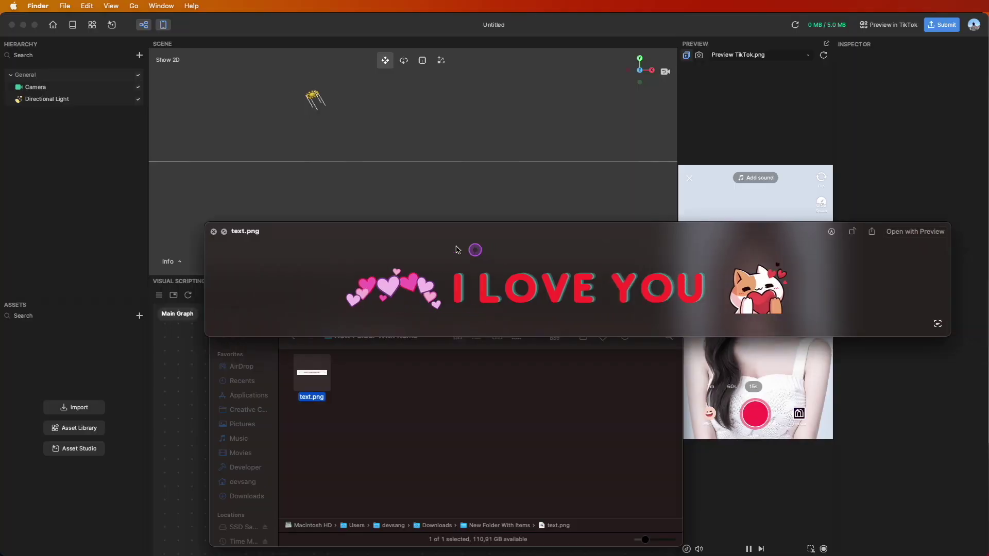
# Step: Preview the exported text.png and import it into the Effect House project's assets
pyautogui.moveTo(473, 249); pyautogui.dragTo(341, 277)
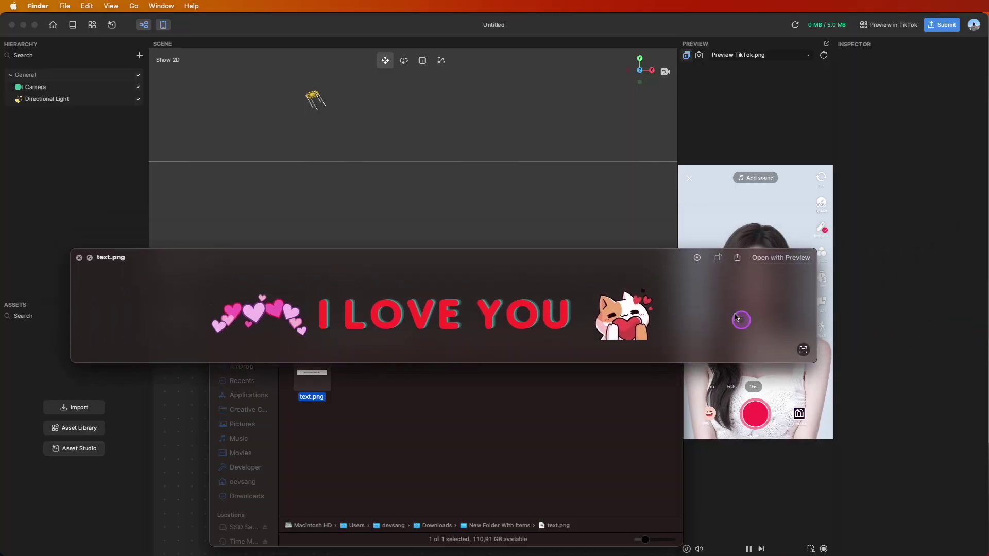
pyautogui.press('space')
pyautogui.click(317, 384)
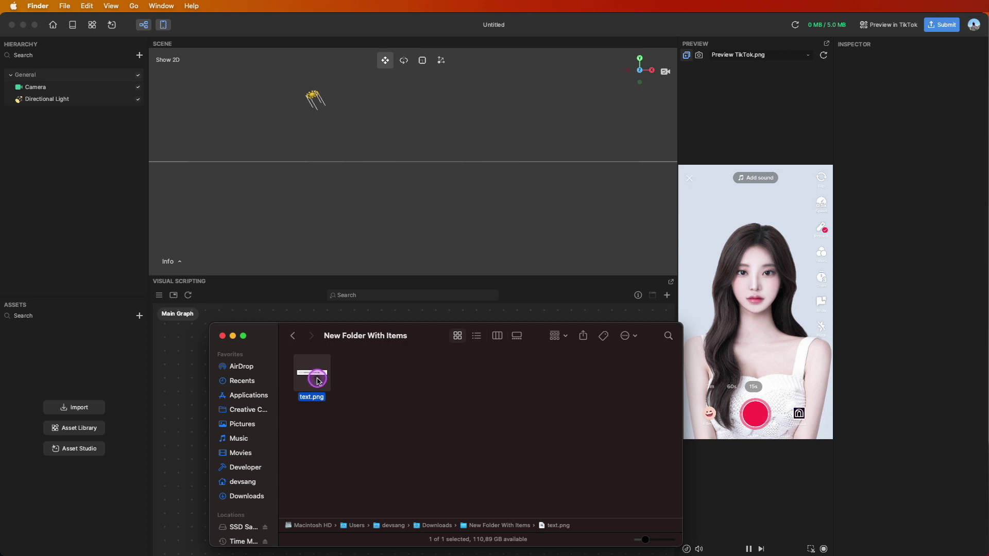
pyautogui.moveTo(318, 381); pyautogui.dragTo(76, 382)
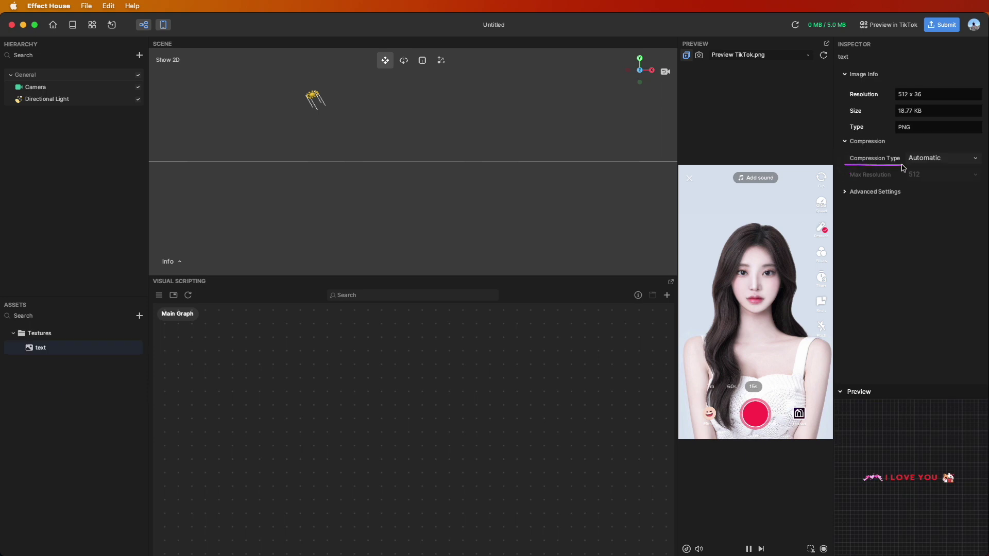
# Step: Set the text texture's compression to Manual with a max resolution of 1024 and High quality
pyautogui.click(924, 164)
pyautogui.click(921, 168)
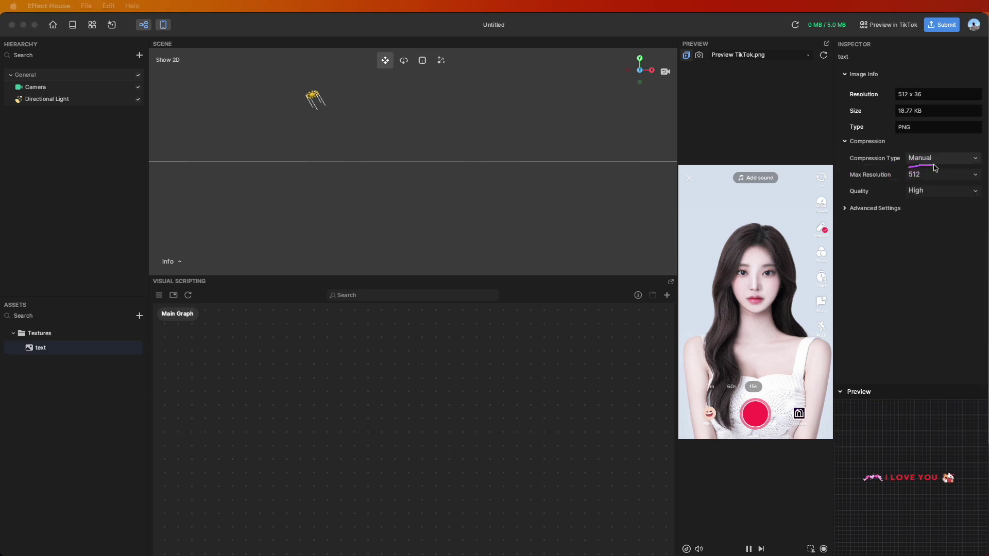
pyautogui.click(924, 178)
pyautogui.click(930, 192)
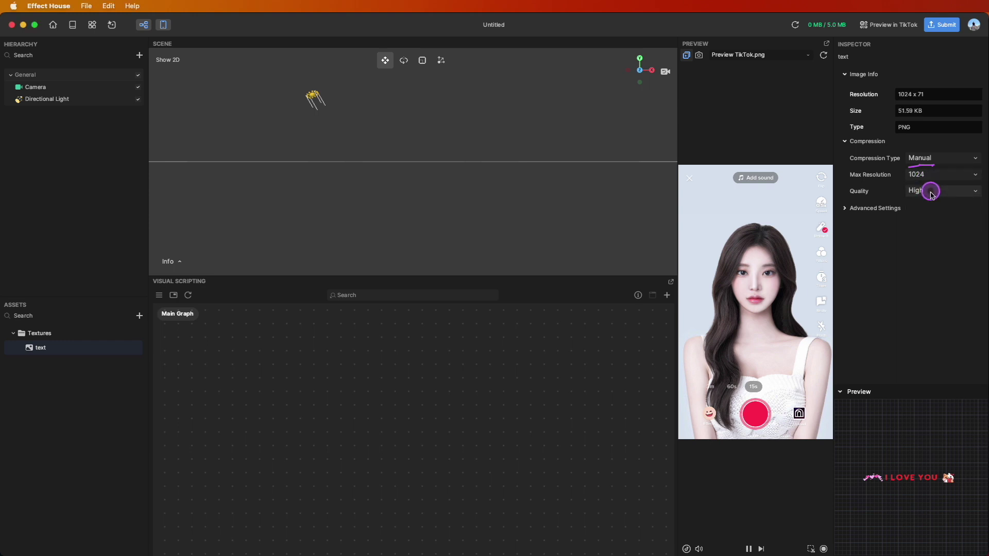
pyautogui.click(929, 191)
pyautogui.click(919, 202)
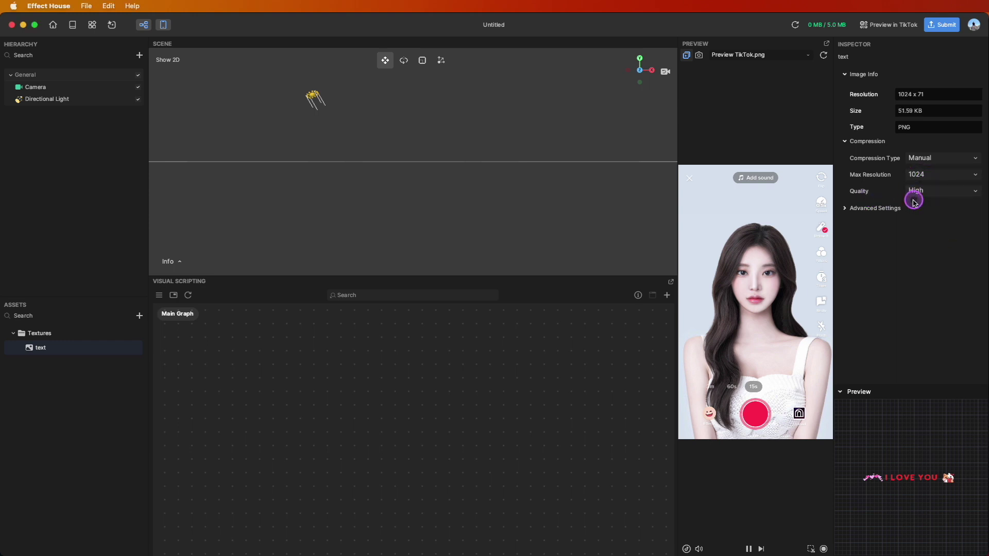
# Step: Add a Head Tracker object from AR Tracking to the scene hierarchy
pyautogui.click(139, 55)
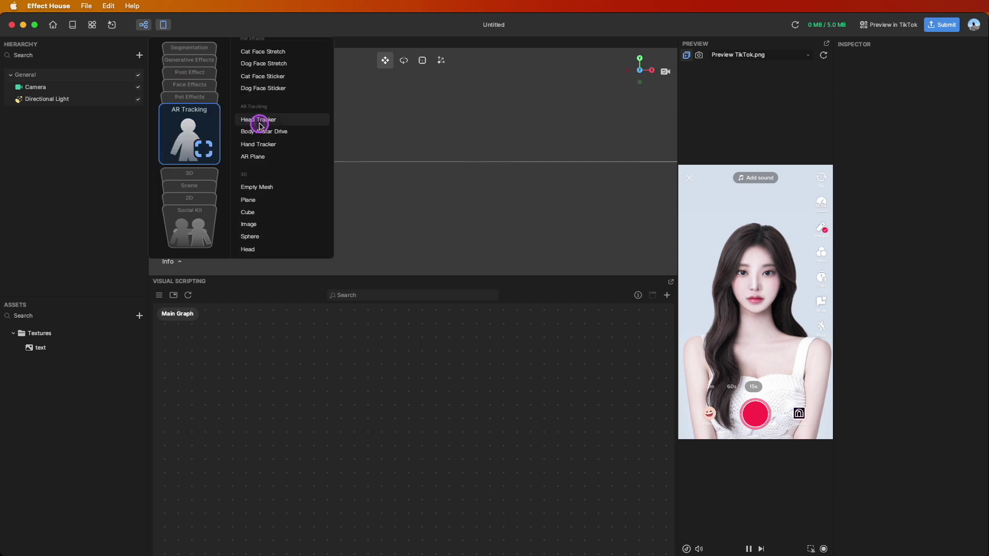
pyautogui.click(287, 123)
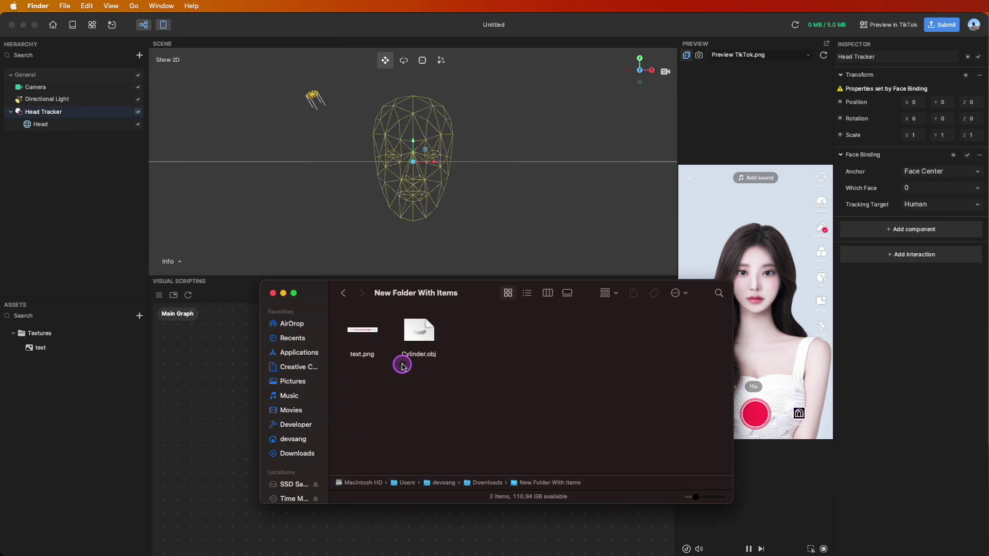
# Step: Preview the shape of Cylinder.obj and import the model into the project's assets
pyautogui.click(400, 337)
pyautogui.press('space')
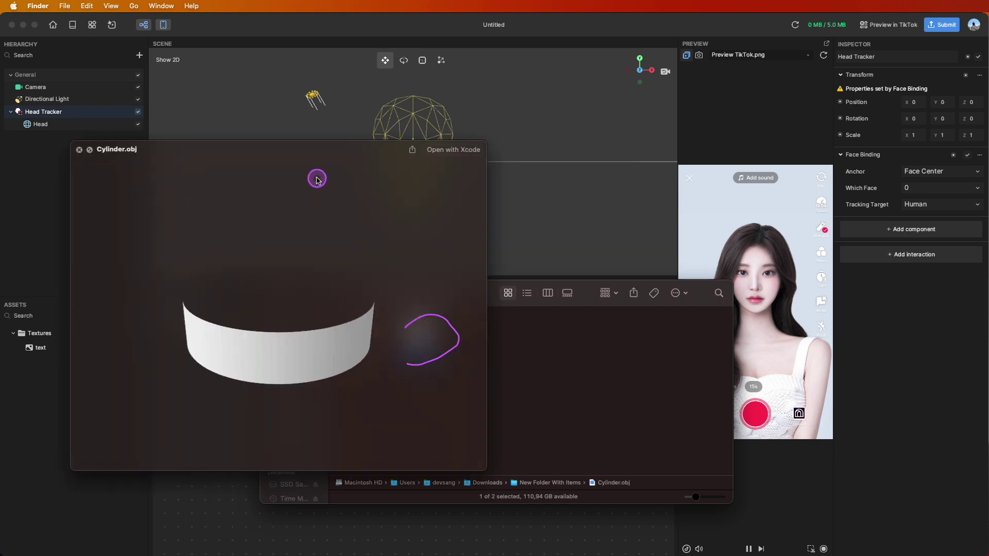
pyautogui.moveTo(284, 149); pyautogui.dragTo(459, 164)
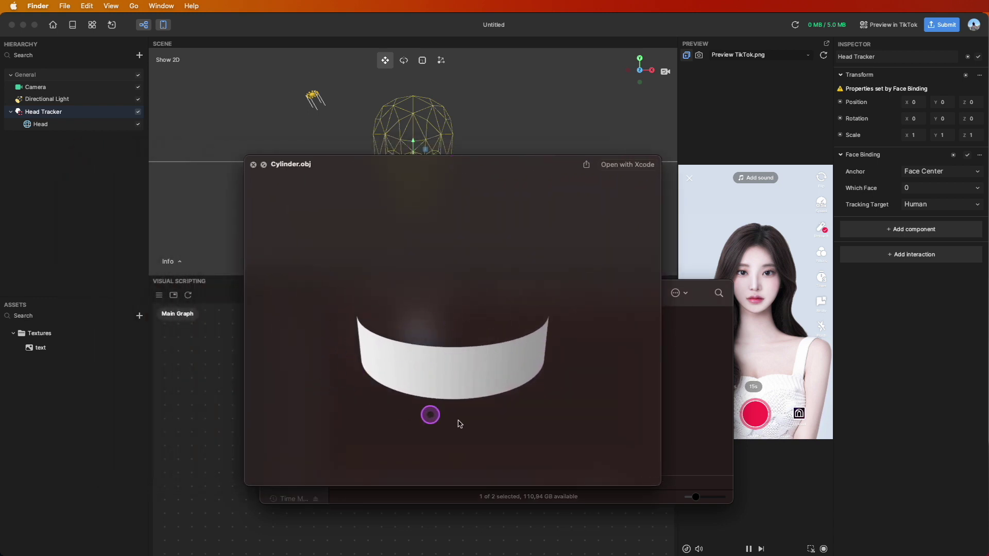
pyautogui.moveTo(558, 330)
pyautogui.mouseDown()
pyautogui.moveTo(530, 295)
pyautogui.moveTo(565, 441)
pyautogui.moveTo(579, 322)
pyautogui.mouseUp()
pyautogui.moveTo(529, 375); pyautogui.dragTo(527, 345)
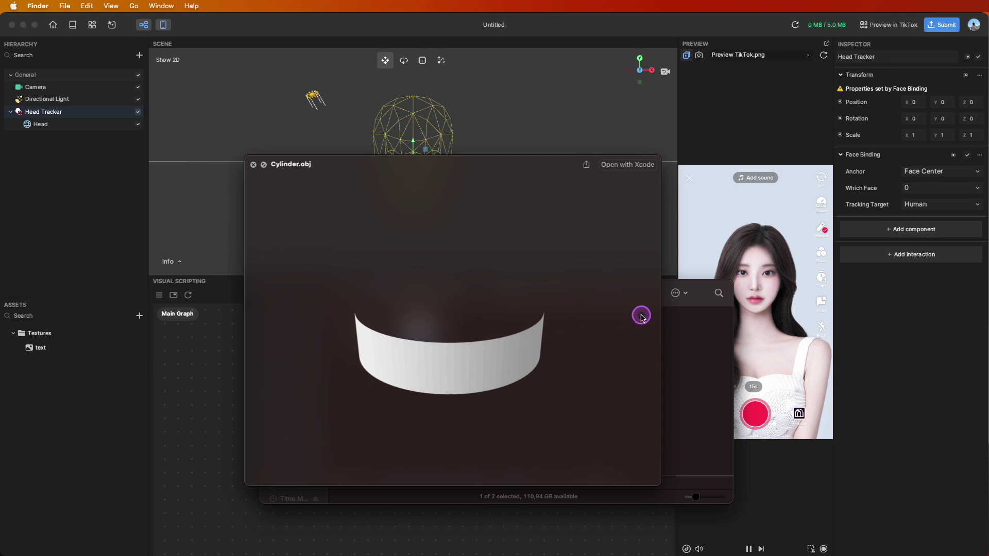
pyautogui.moveTo(641, 311); pyautogui.dragTo(574, 371)
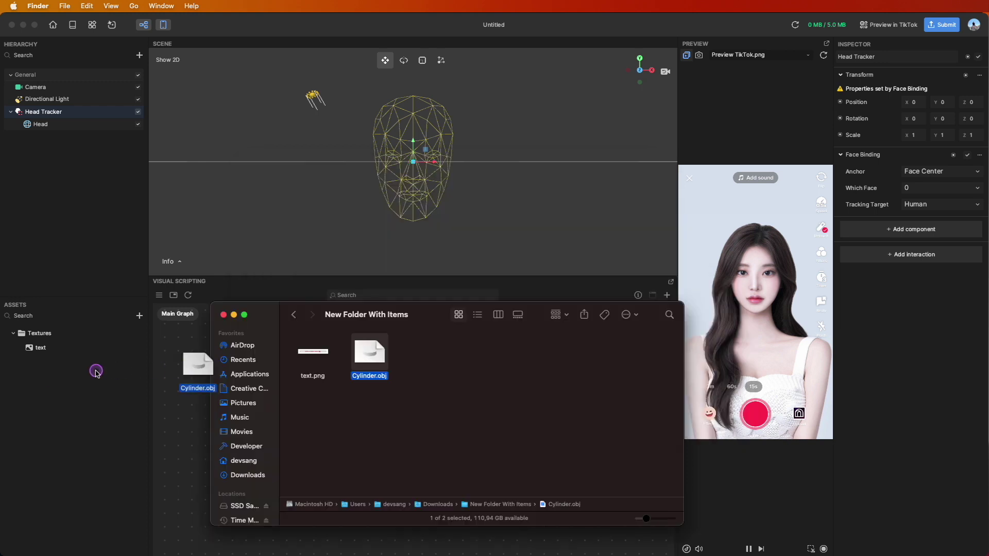
pyautogui.moveTo(96, 372); pyautogui.dragTo(32, 355)
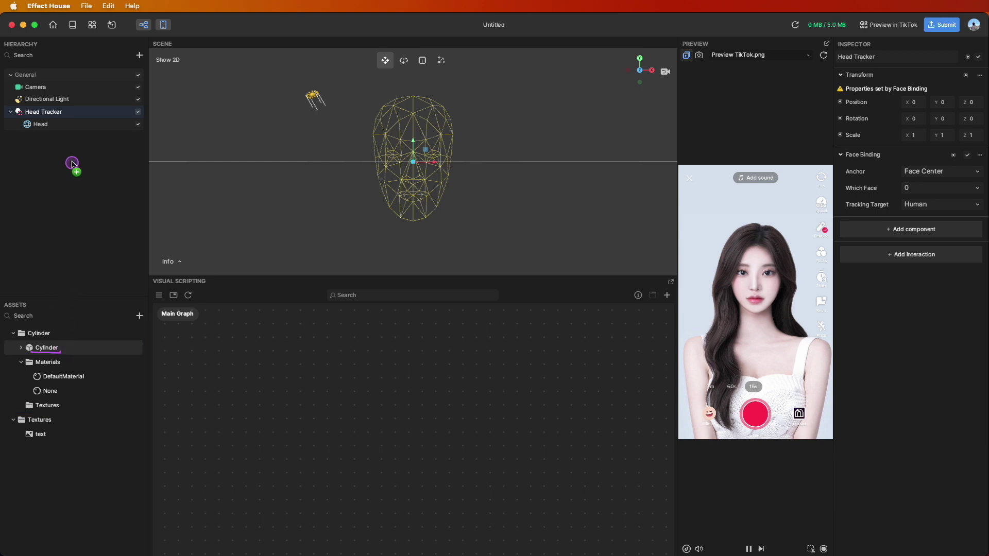
# Step: Place the Cylinder model under the Head Tracker and raise it to the forehead, at about Y 9.3
pyautogui.moveTo(73, 164); pyautogui.dragTo(40, 124)
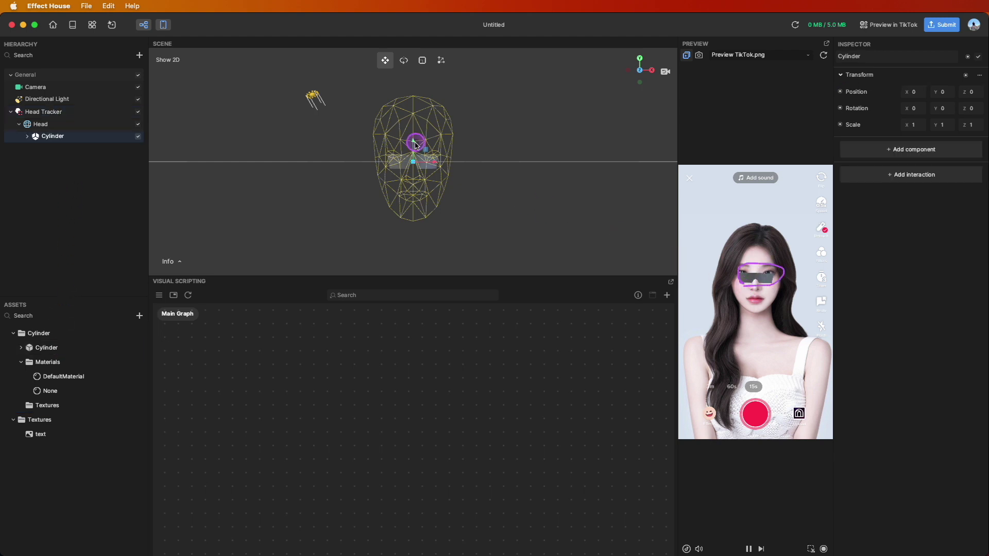
pyautogui.moveTo(414, 147); pyautogui.dragTo(413, 101)
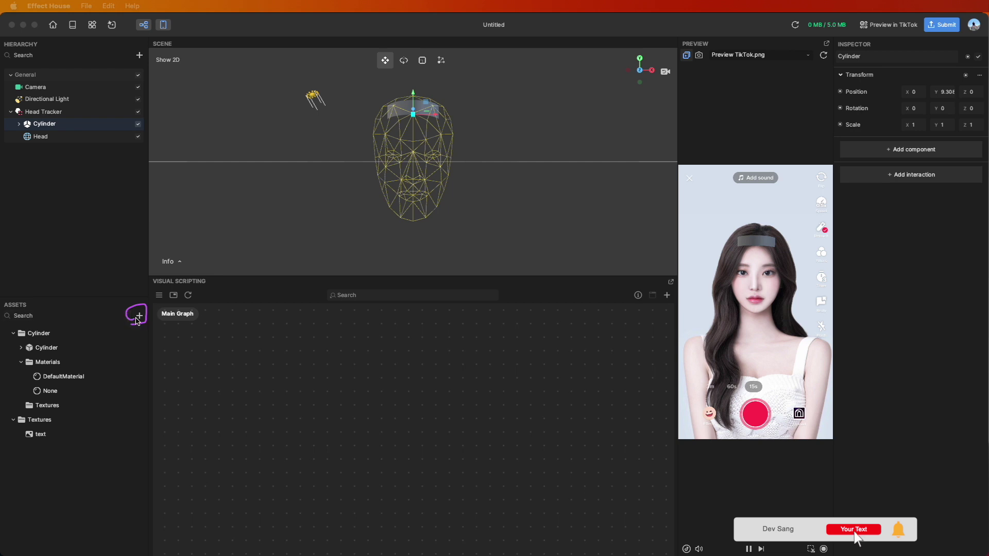
# Step: Create a new Unlit material in the project's assets
pyautogui.click(137, 318)
pyautogui.moveTo(208, 367)
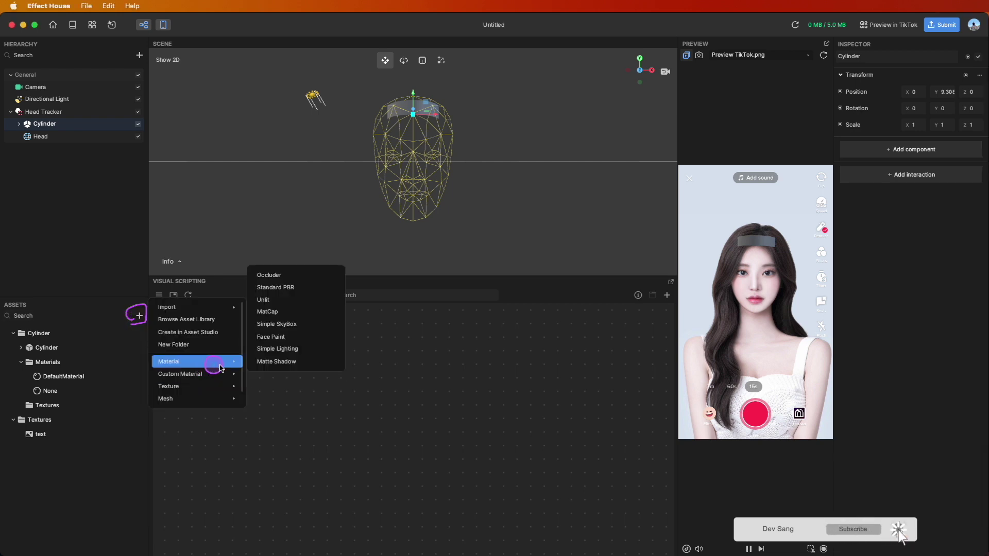
pyautogui.click(276, 303)
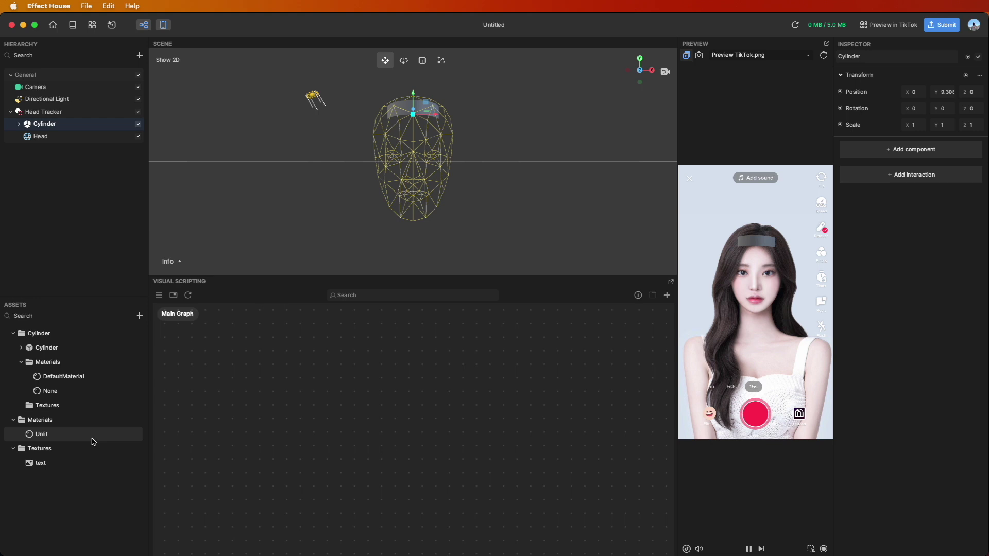
# Step: Turn on the albedo texture of the Unlit material and assign the imported text texture to it
pyautogui.click(87, 463)
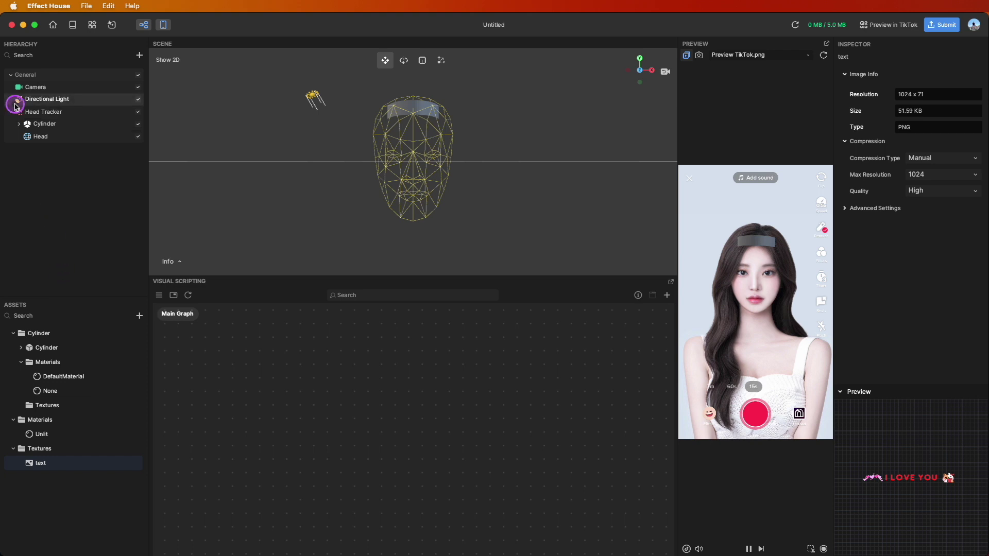
pyautogui.click(37, 439)
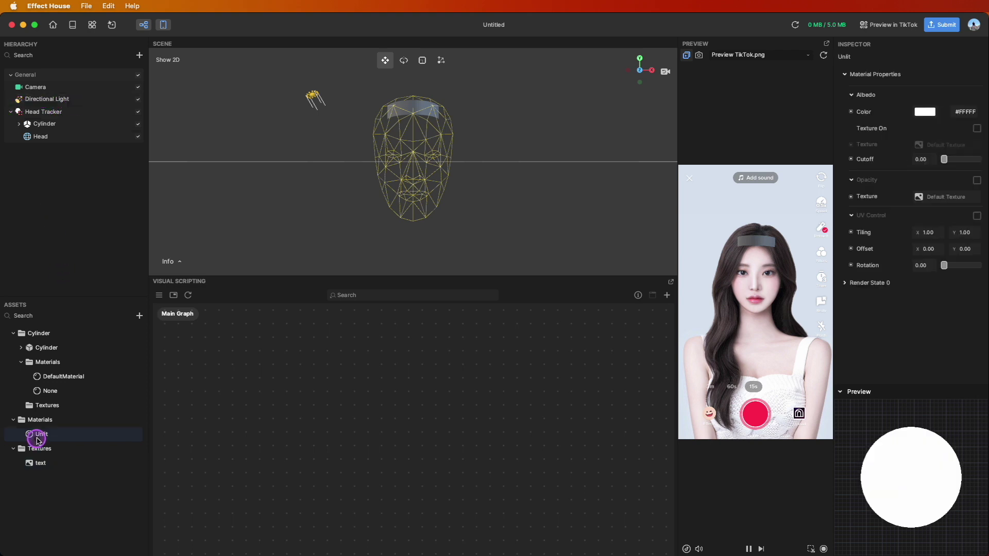
pyautogui.click(977, 130)
pyautogui.click(946, 145)
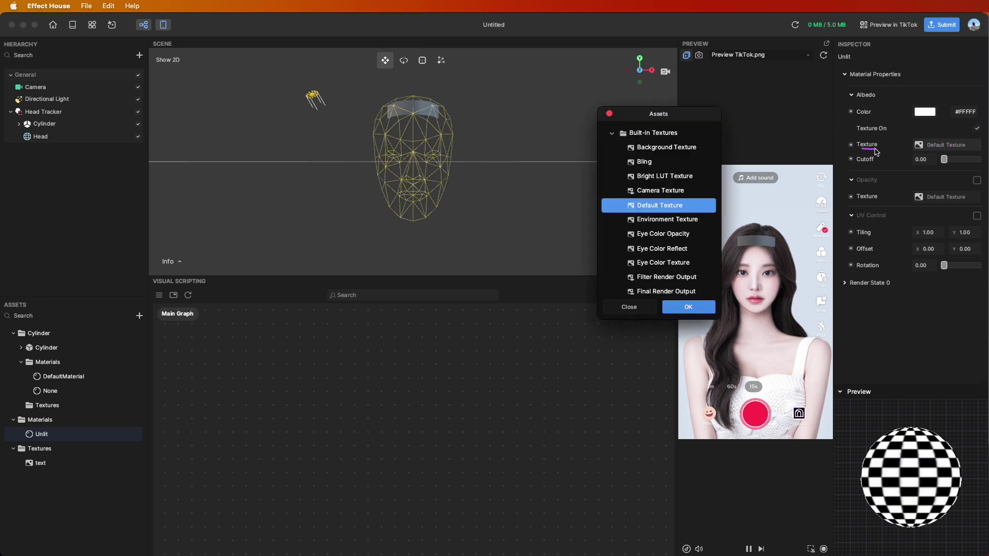
pyautogui.scroll(-3, 643, 257)
pyautogui.click(641, 292)
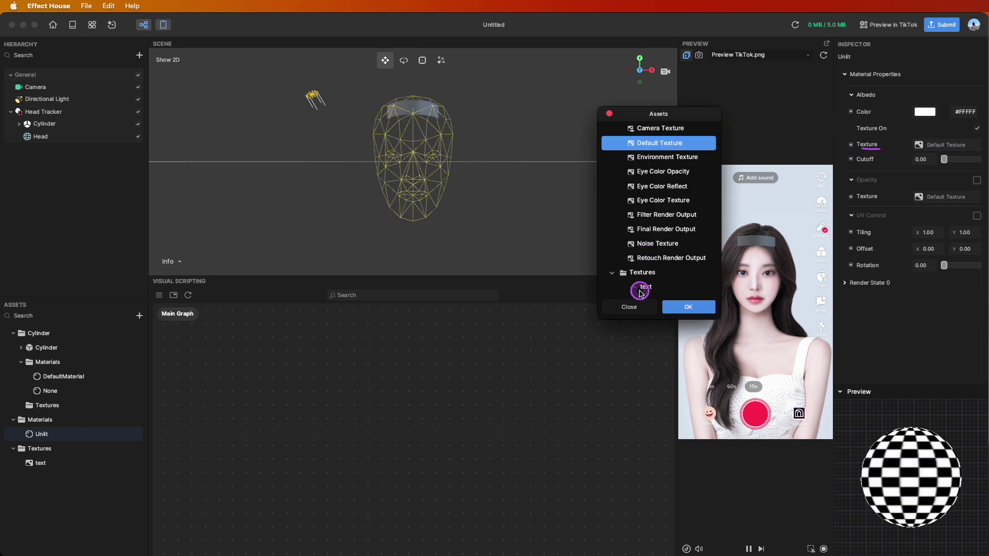
pyautogui.click(698, 311)
# Step: Assign the Unlit material to the Mesh Renderer of the innermost Cylinder mesh
pyautogui.click(22, 127)
pyautogui.click(20, 124)
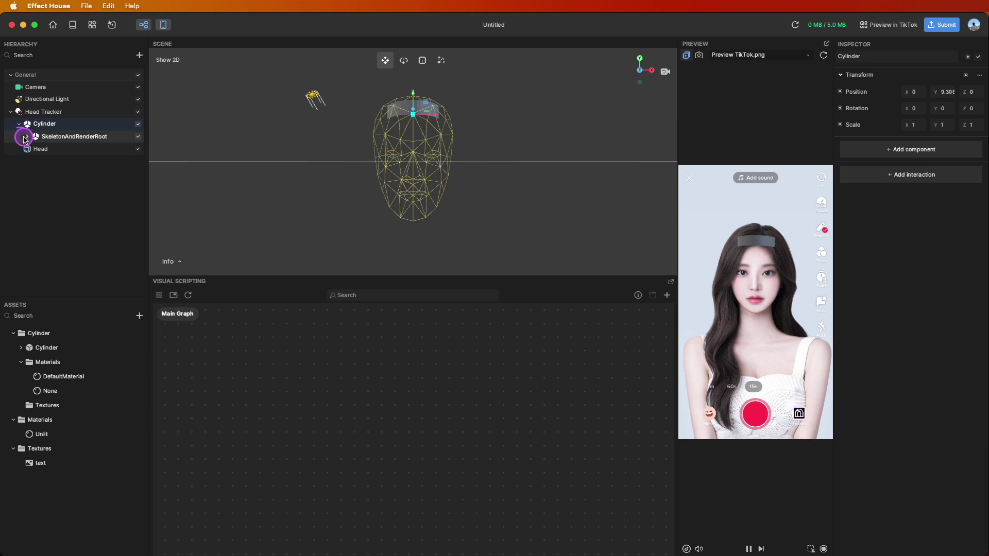
pyautogui.click(413, 108)
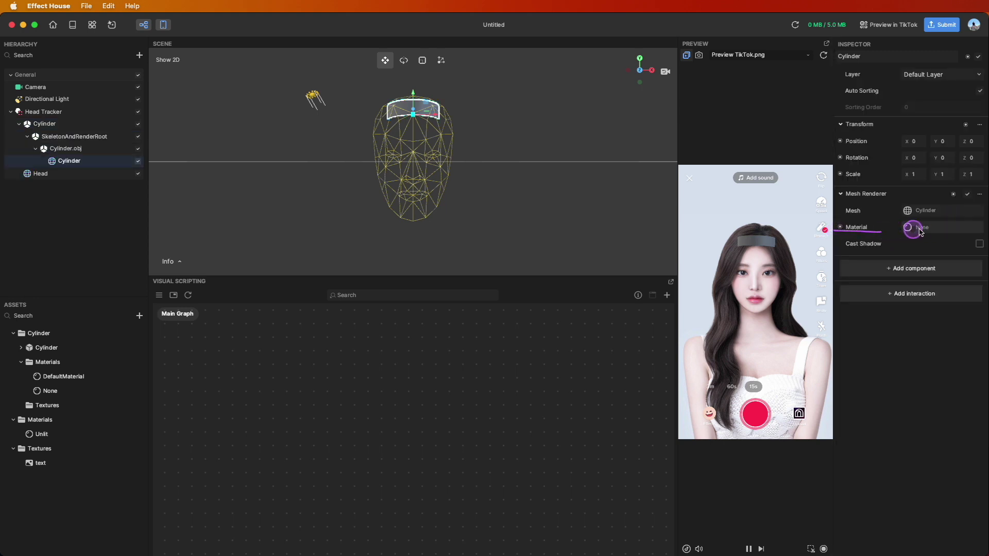
pyautogui.click(920, 230)
pyautogui.click(645, 220)
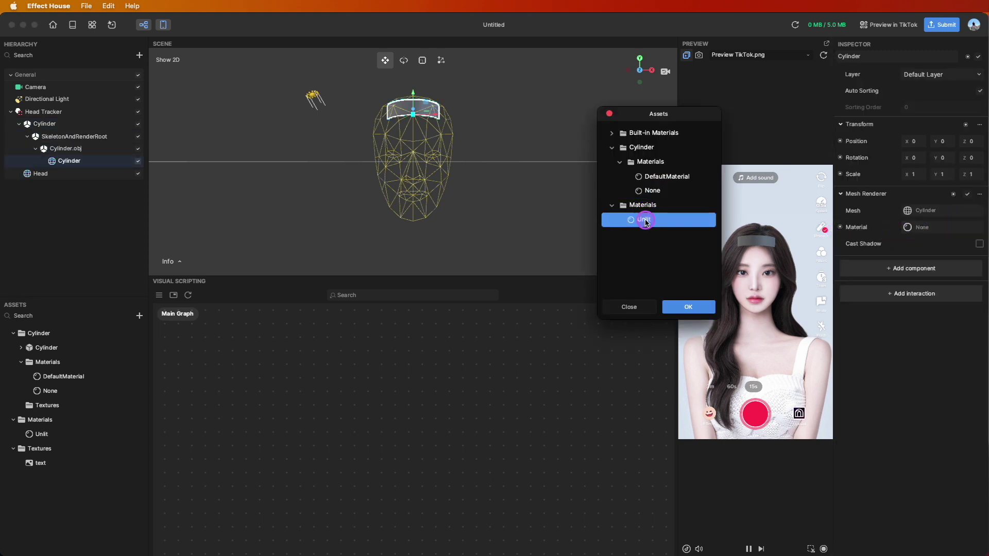
pyautogui.click(737, 251)
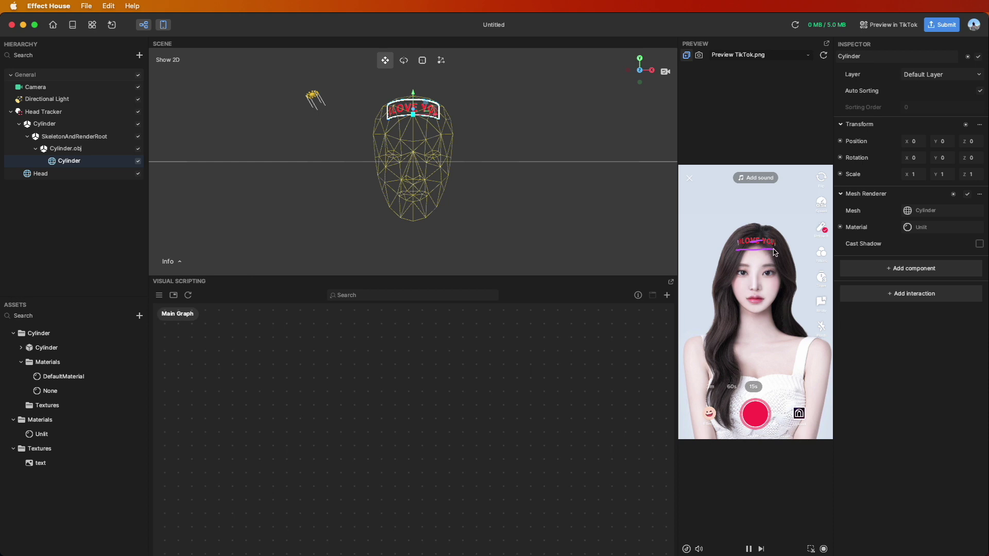
# Step: Scale the Cylinder mesh uniformly to about 1.86 and nudge it to about Y 0.02
pyautogui.click(423, 62)
pyautogui.moveTo(413, 117); pyautogui.dragTo(386, 62)
pyautogui.click(385, 61)
pyautogui.moveTo(413, 98); pyautogui.dragTo(413, 94)
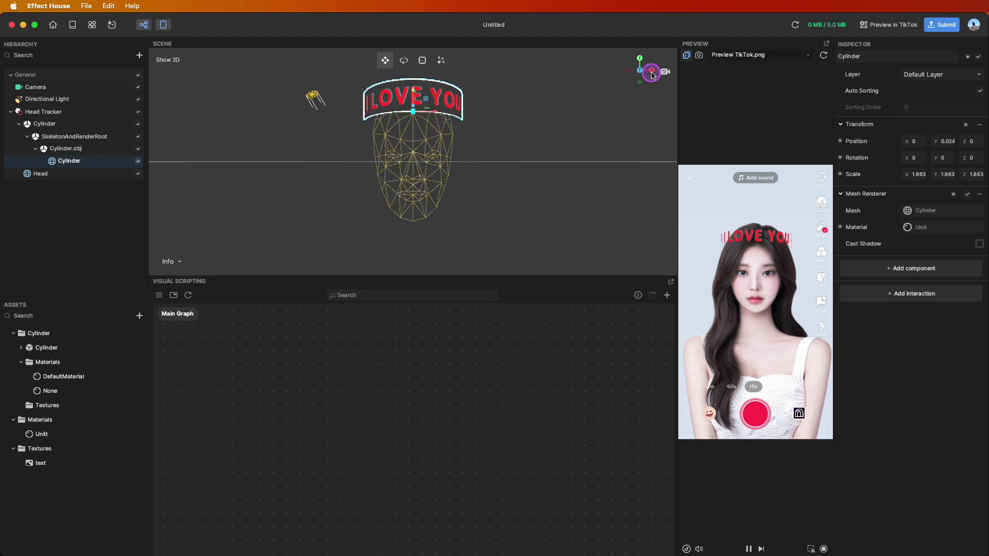
pyautogui.click(654, 71)
# Step: Try rotating the top-level Cylinder object around its Y axis
pyautogui.click(268, 311)
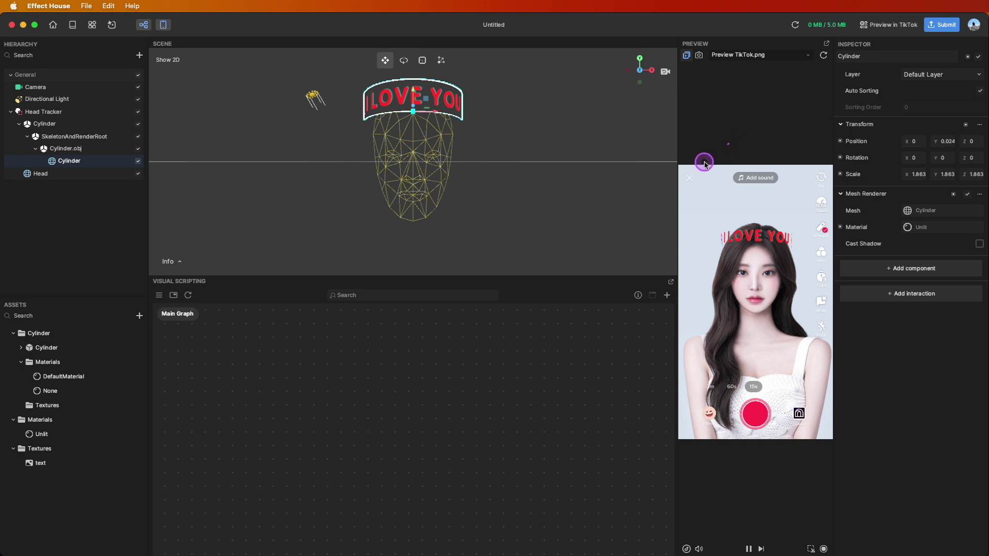
pyautogui.click(873, 159)
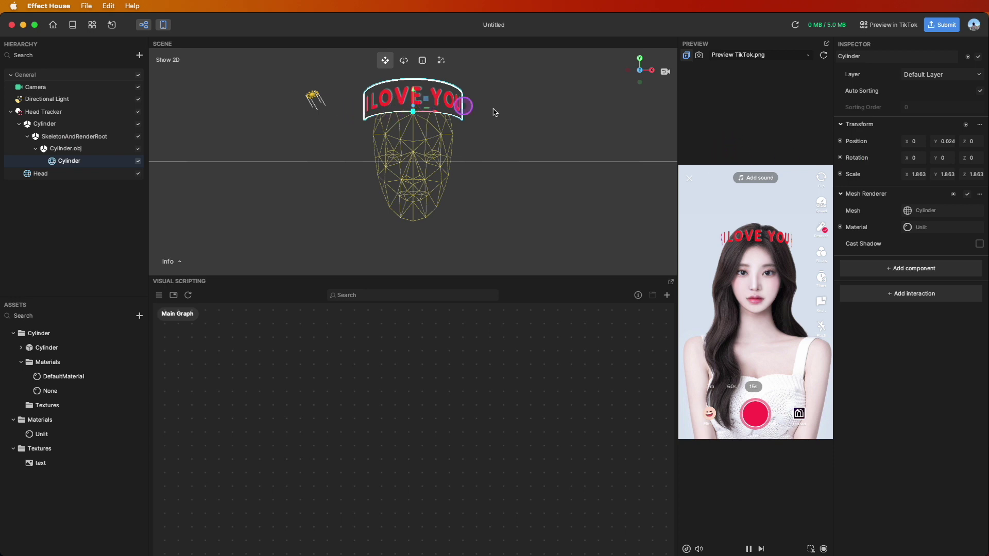
pyautogui.click(91, 123)
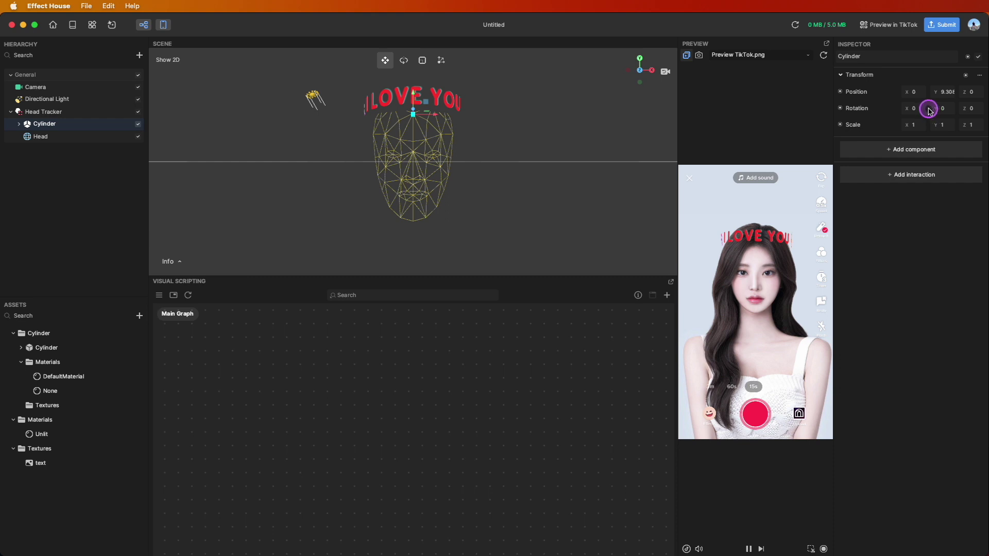
pyautogui.moveTo(932, 108); pyautogui.dragTo(821, 116)
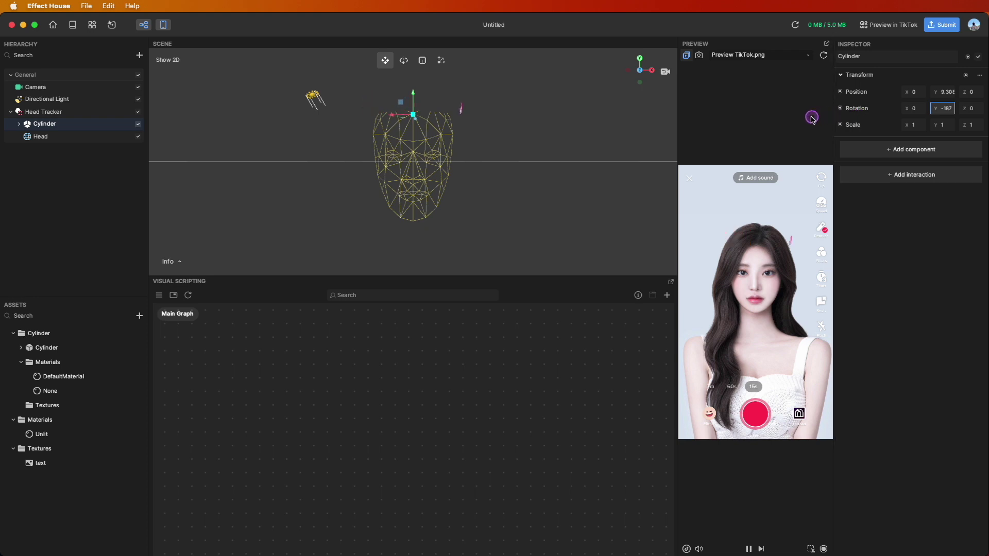
# Step: Add a Set Rotation node for the top-level Cylinder and a Start node to the Main Graph, leaving a wide gap between them
pyautogui.click(840, 108)
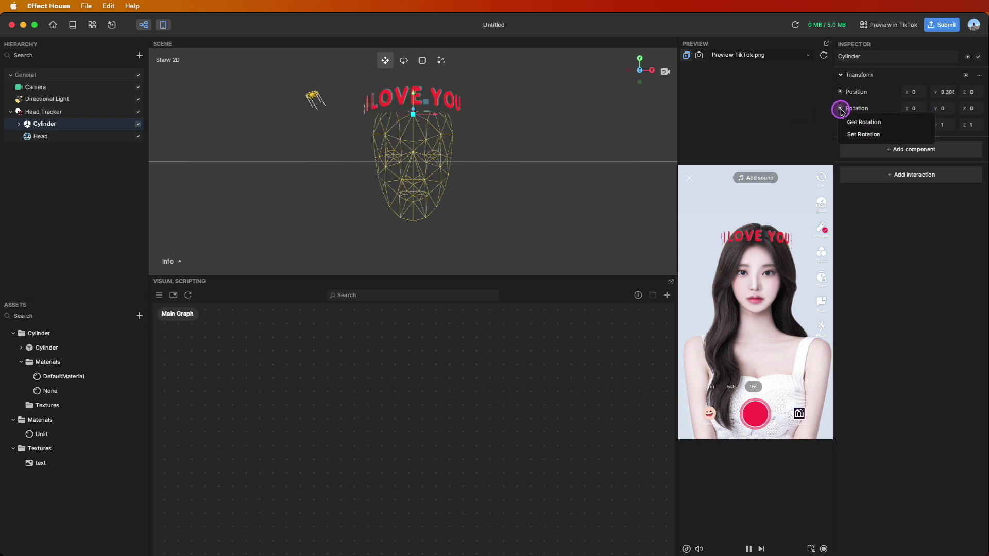
pyautogui.click(874, 123)
pyautogui.click(667, 296)
pyautogui.write('st')
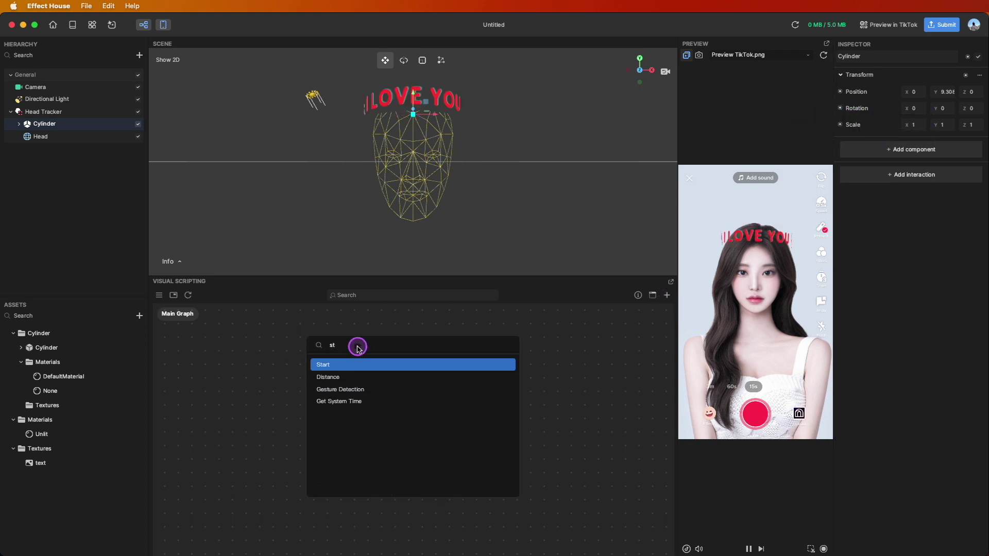
pyautogui.press('Return')
pyautogui.moveTo(428, 432); pyautogui.dragTo(271, 380)
pyautogui.moveTo(413, 388); pyautogui.dragTo(475, 388)
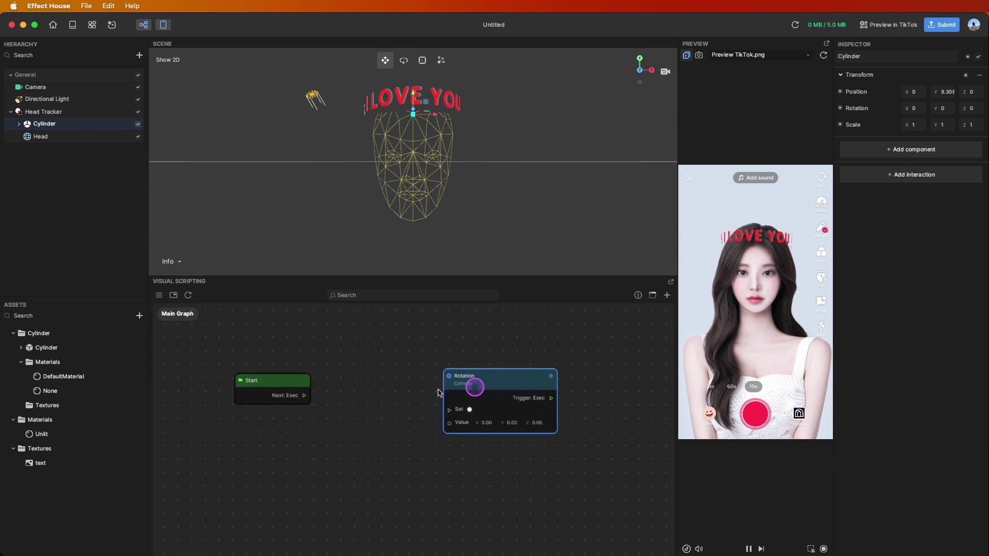
pyautogui.moveTo(268, 379); pyautogui.dragTo(254, 372)
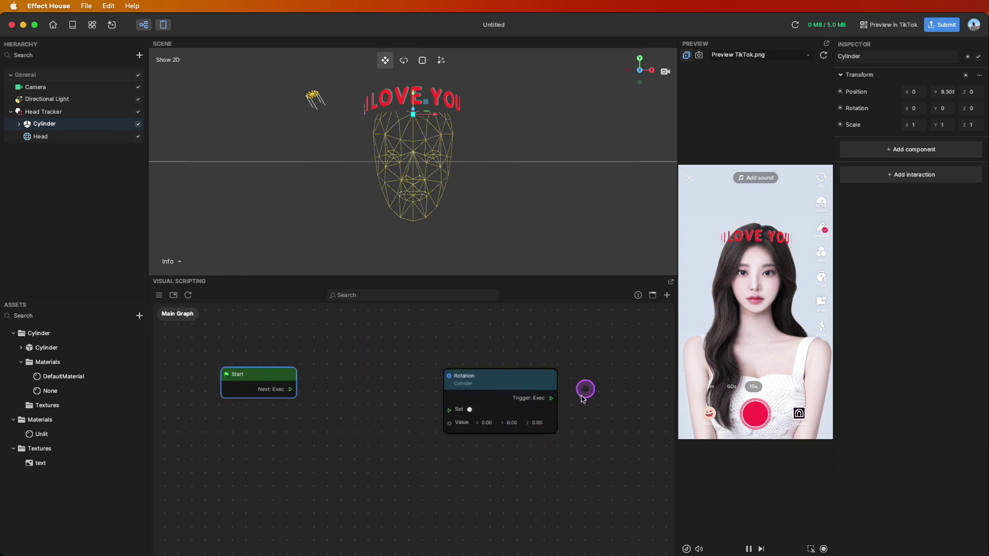
# Step: Add a Transit by Time node between the two nodes, linking Start's Next to its Start and its Stay to Rotation's Set
pyautogui.click(667, 299)
pyautogui.write('tran')
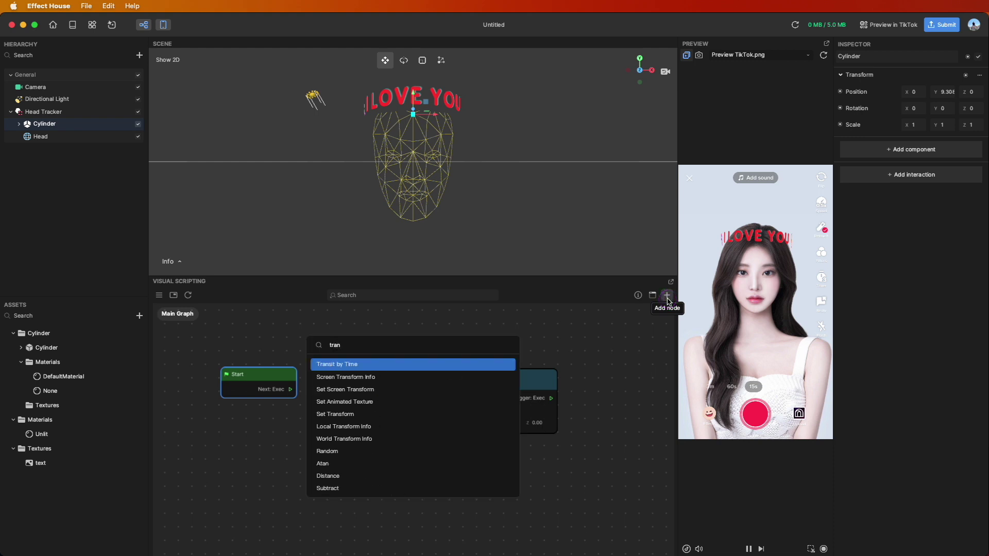
pyautogui.press('Return')
pyautogui.moveTo(508, 449); pyautogui.dragTo(413, 383)
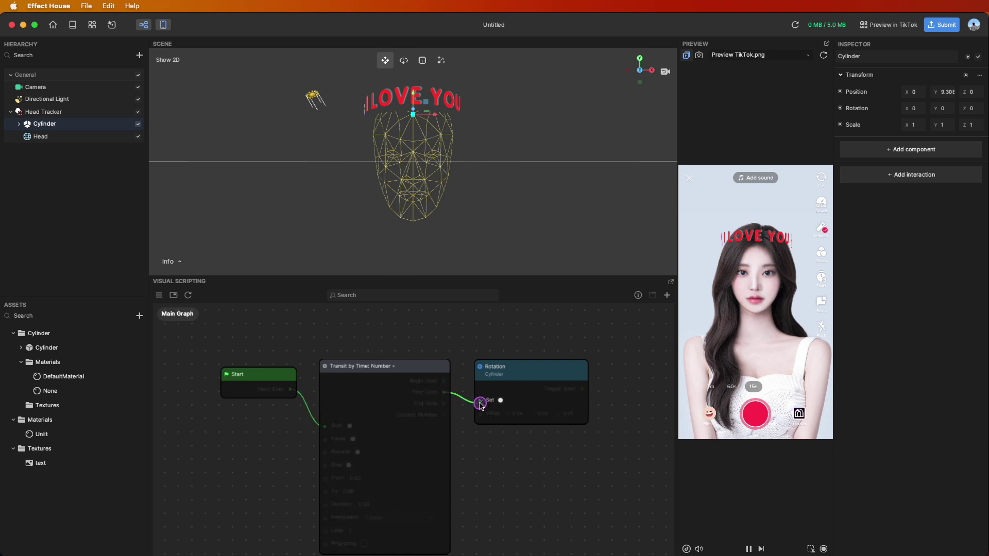
pyautogui.moveTo(480, 405); pyautogui.dragTo(480, 402)
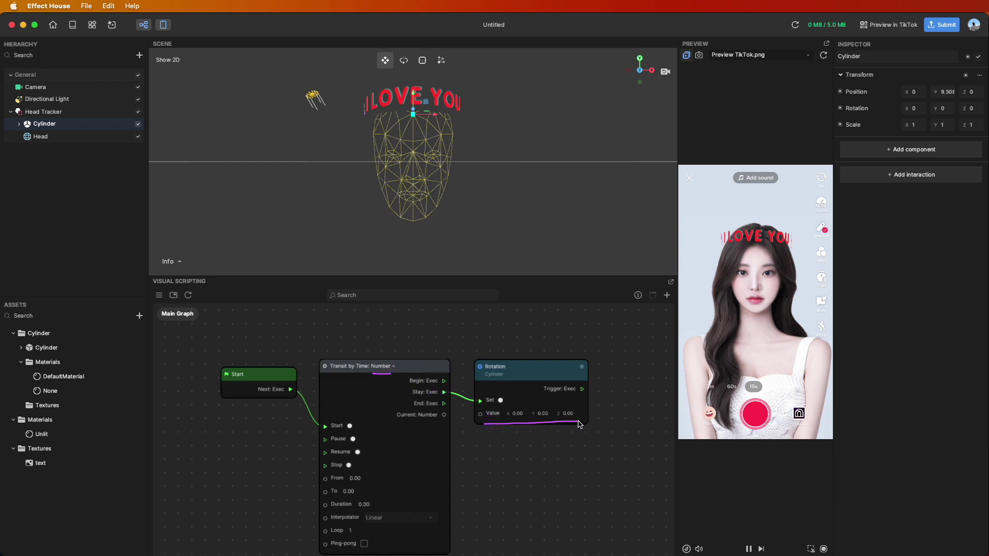
# Step: Switch the Transit by Time node to Vec3 and set its To Y to -360, Duration to 5 and Loop to 100
pyautogui.click(389, 367)
pyautogui.click(401, 401)
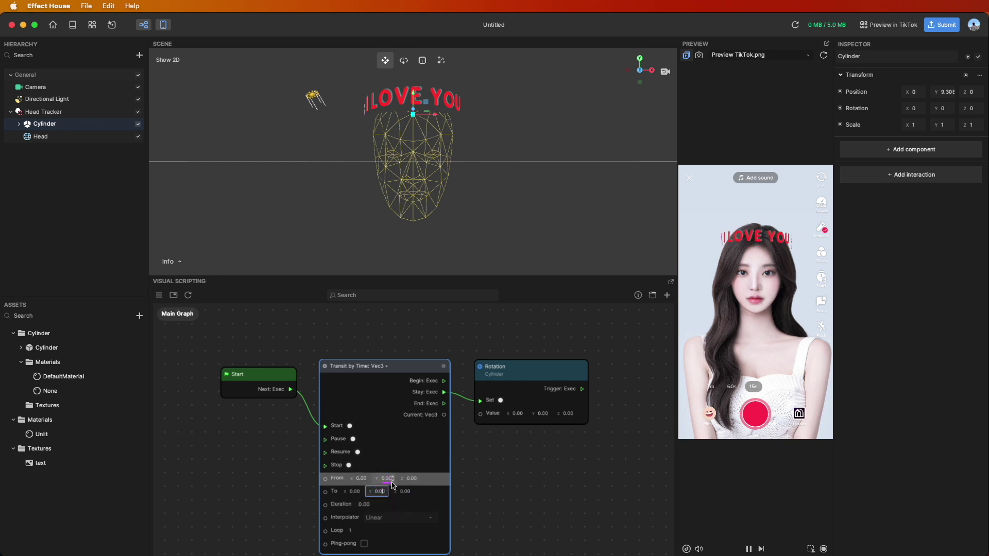
pyautogui.click(354, 493)
pyautogui.click(381, 493)
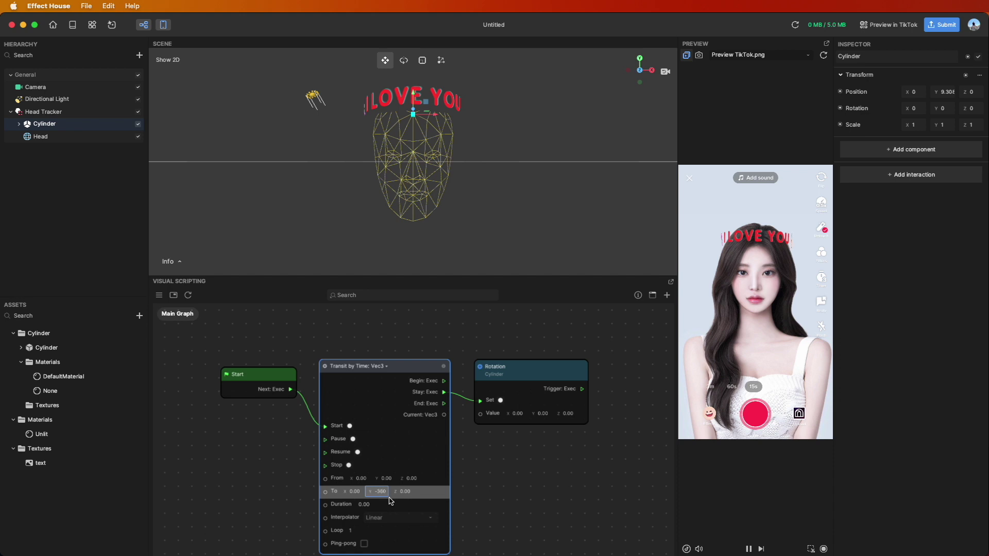
pyautogui.click(372, 505)
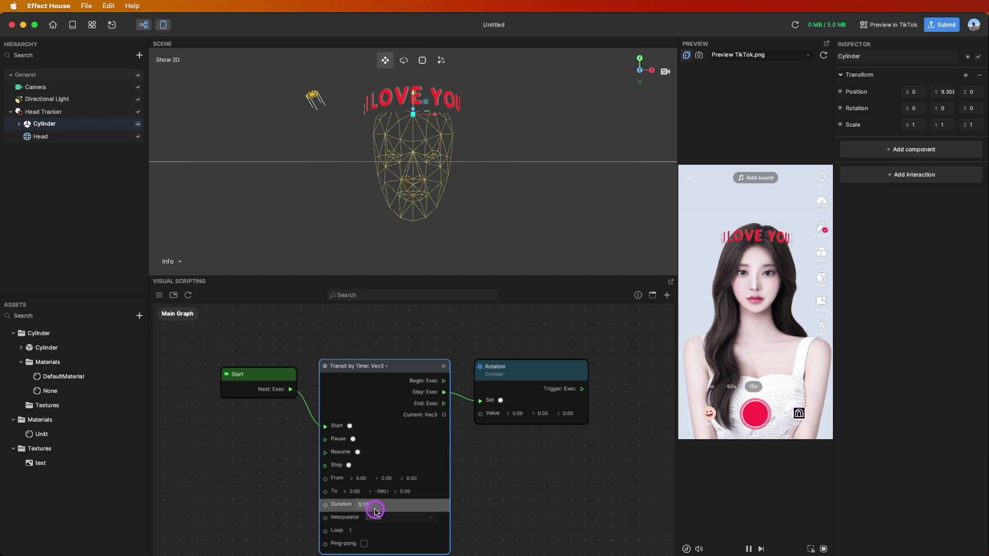
pyautogui.click(362, 533)
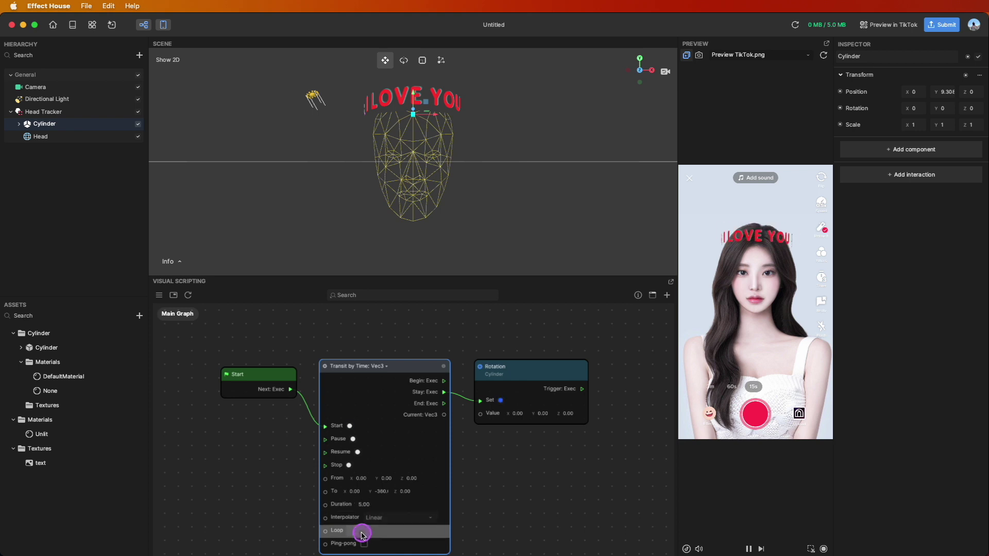
pyautogui.click(403, 420)
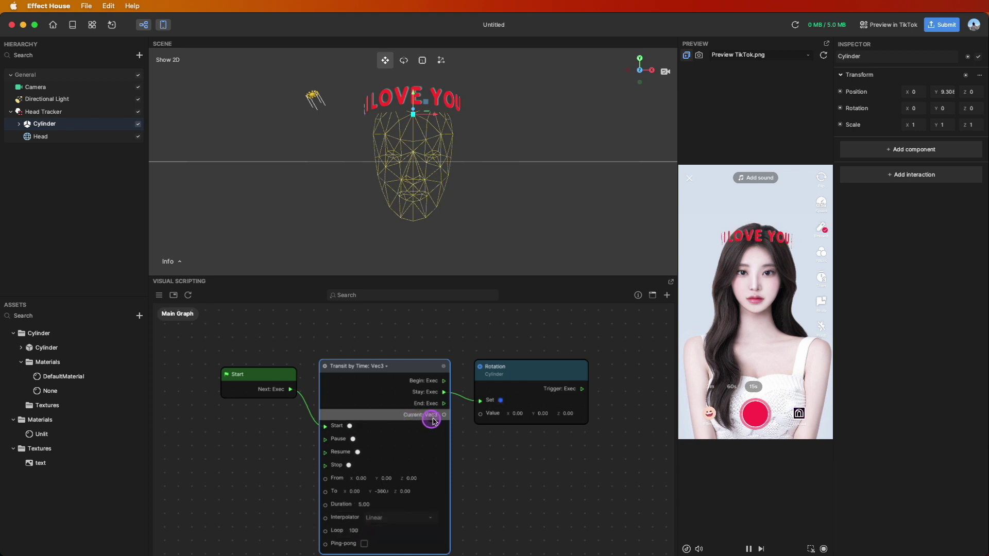
# Step: Connect the Transit by Time node's Current output to the Rotation node's Value input
pyautogui.moveTo(444, 418); pyautogui.dragTo(479, 416)
pyautogui.click(740, 252)
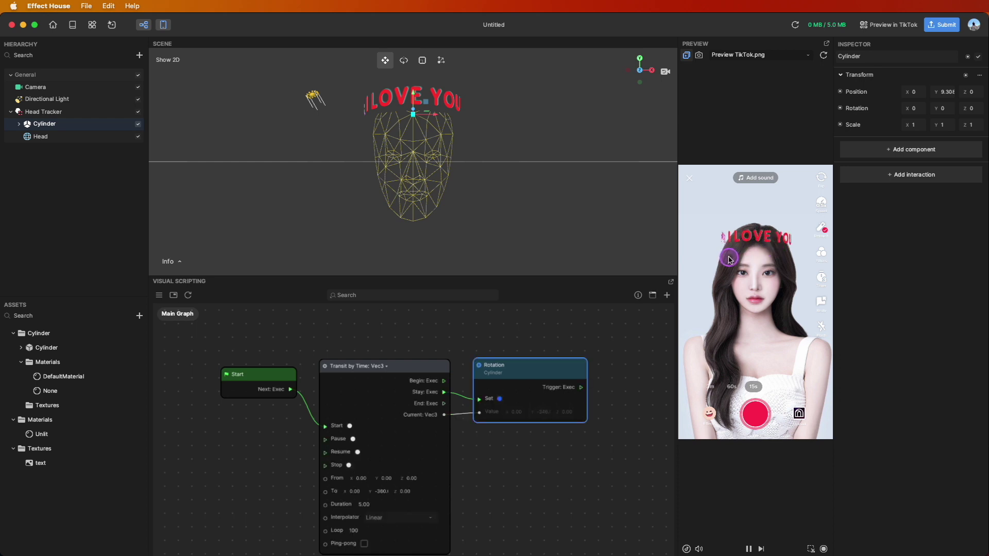
pyautogui.click(323, 346)
# Step: Tidy the graph by moving the Start, Transit by Time and Rotation nodes upward and widening the gap before Rotation
pyautogui.moveTo(230, 338); pyautogui.dragTo(545, 466)
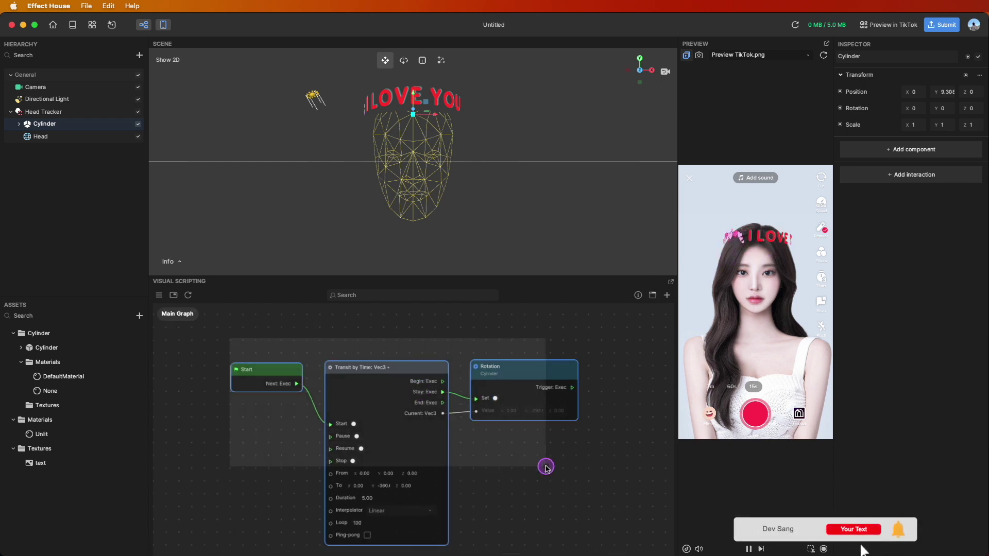
pyautogui.moveTo(503, 375); pyautogui.dragTo(481, 362)
pyautogui.click(528, 342)
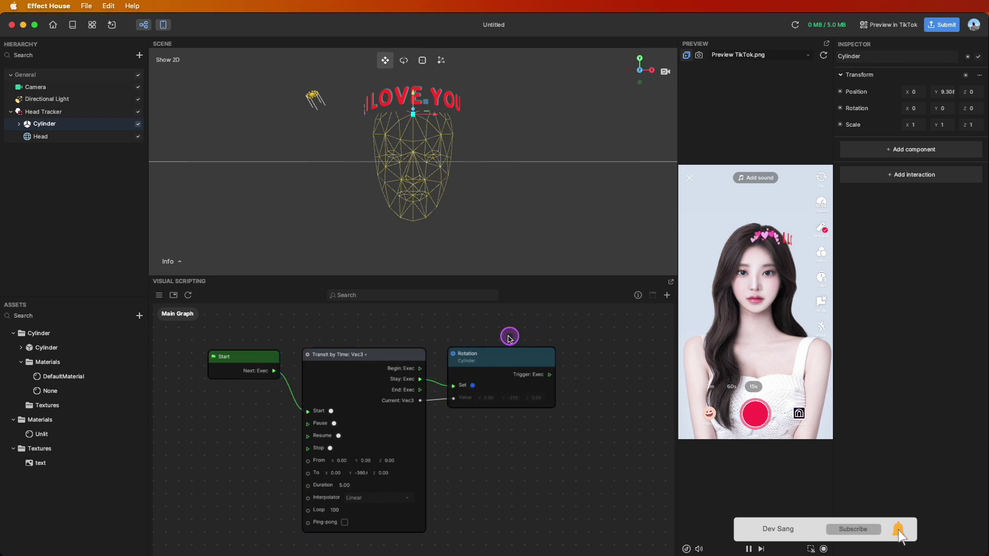
pyautogui.moveTo(367, 353); pyautogui.dragTo(374, 353)
pyautogui.click(373, 353)
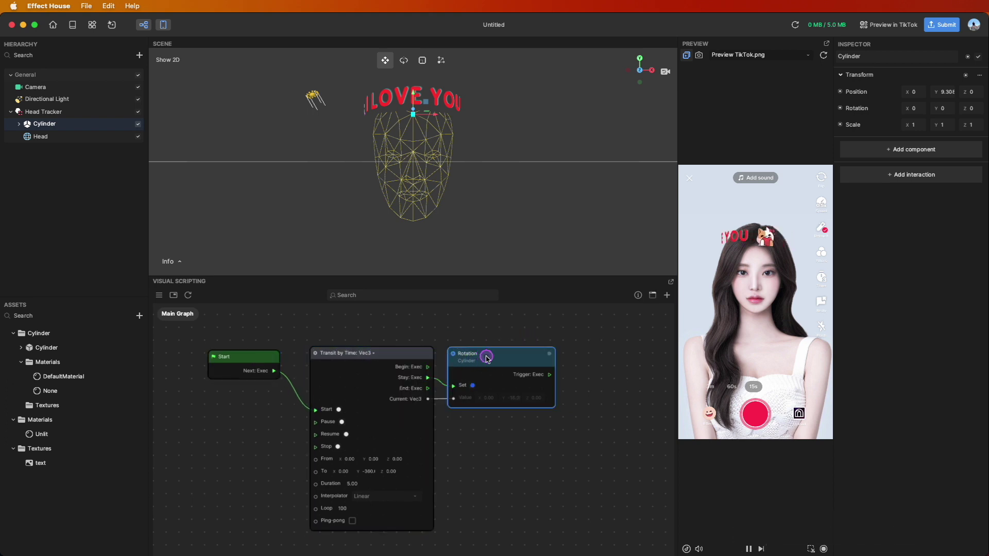
pyautogui.moveTo(487, 359); pyautogui.dragTo(492, 352)
pyautogui.moveTo(371, 354); pyautogui.dragTo(377, 350)
pyautogui.rightClick(378, 350)
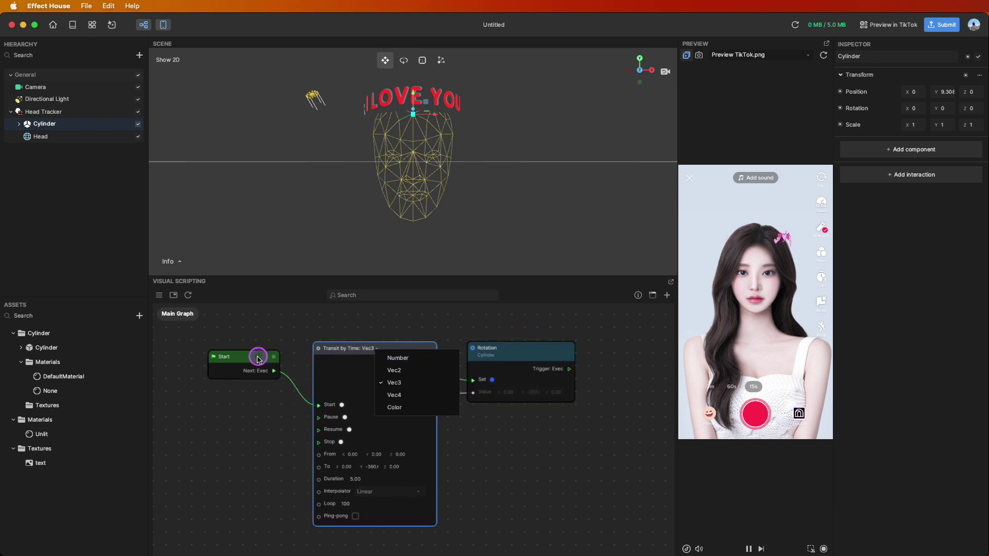
pyautogui.moveTo(258, 355); pyautogui.dragTo(261, 349)
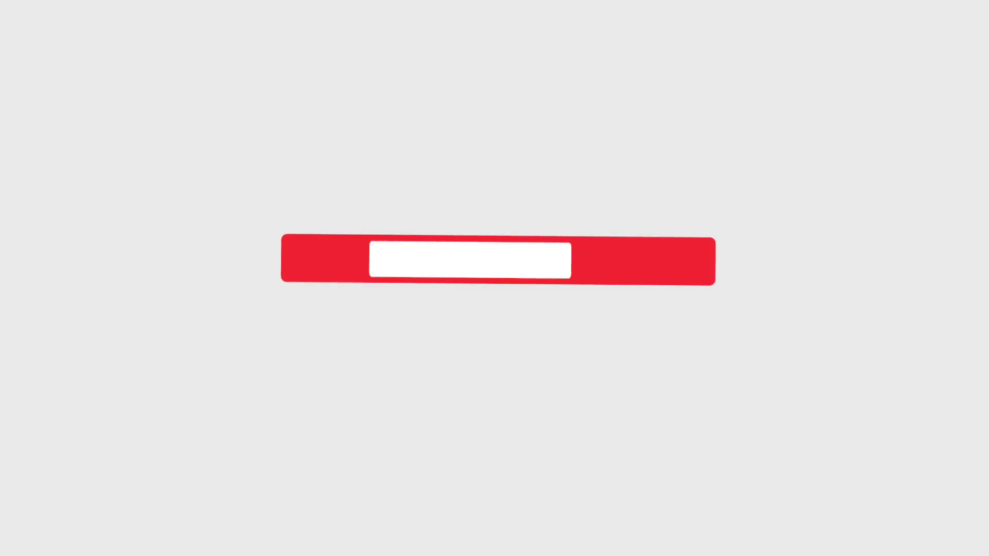